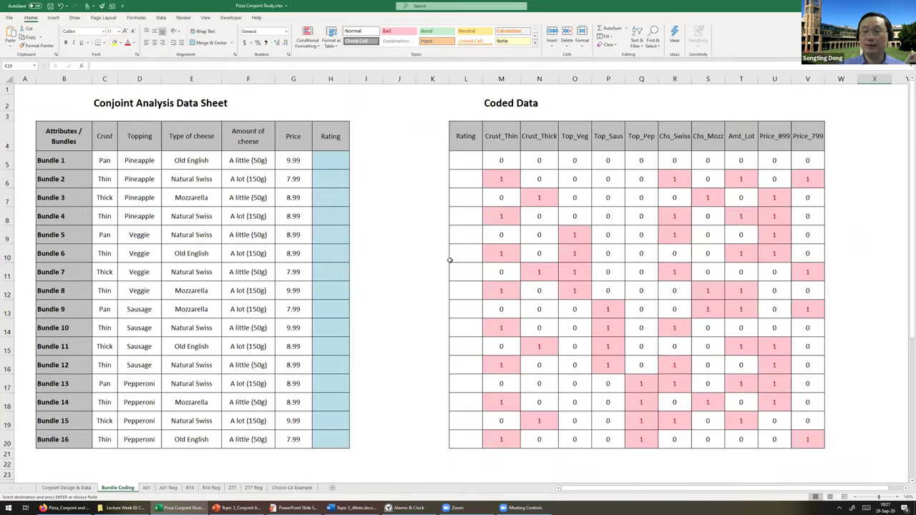
scroll(446, 267, down, 1)
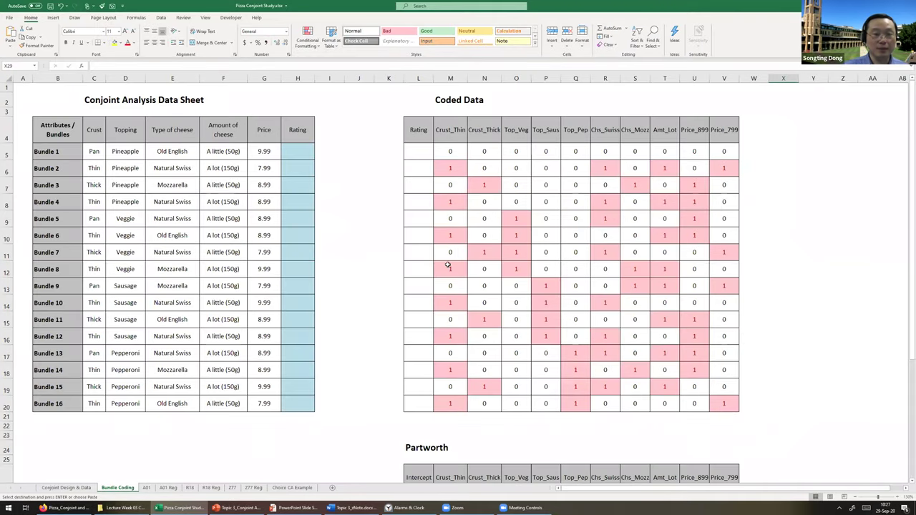
scroll(446, 266, up, 1)
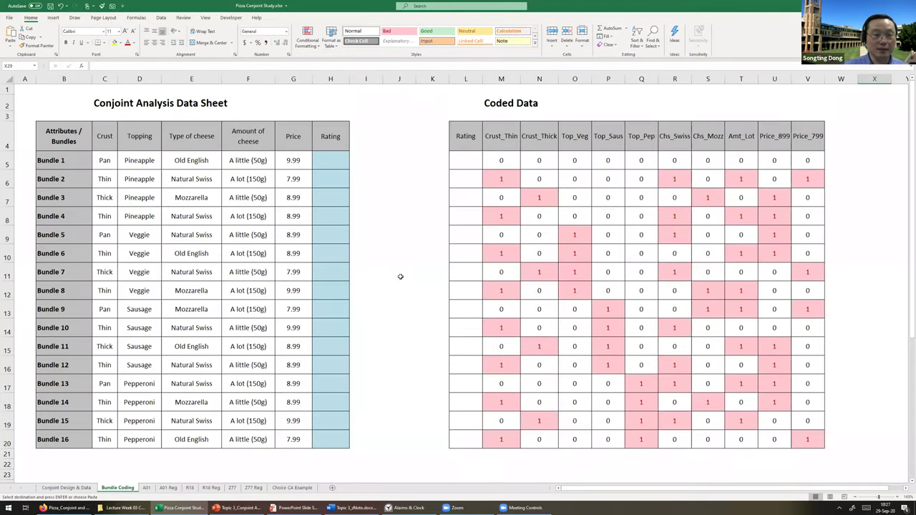
click(334, 168)
right_click(334, 163)
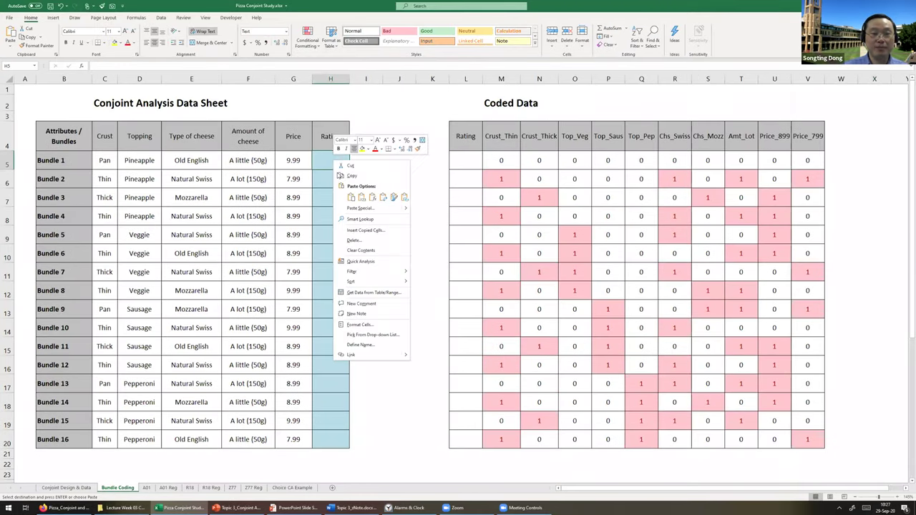
click(347, 209)
key(v)
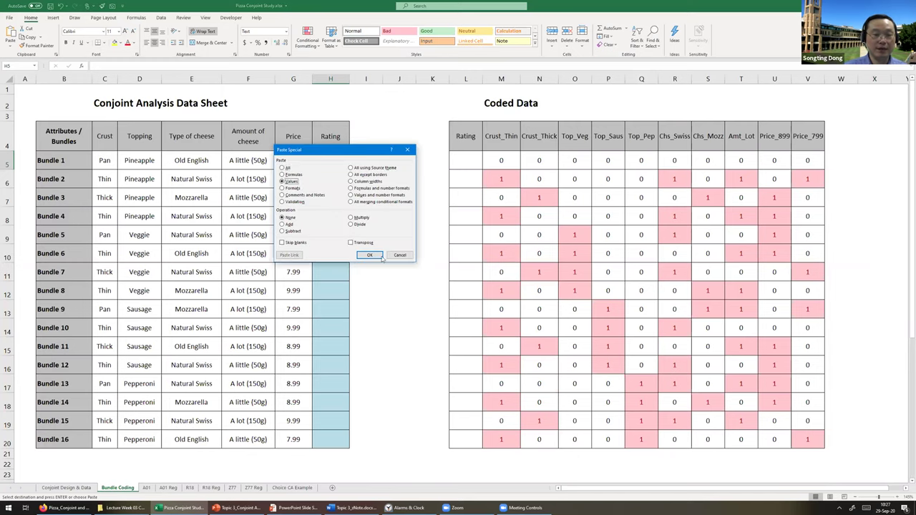
drag(409, 149, 613, 142)
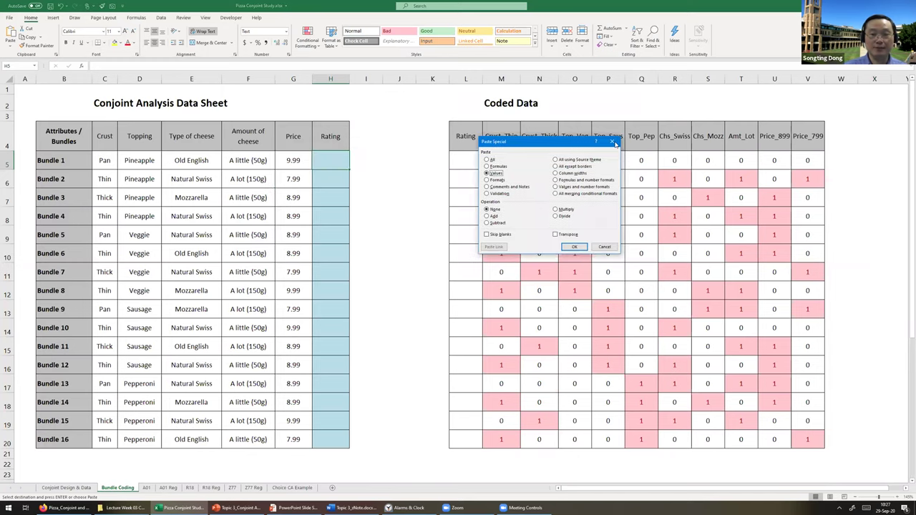
click(614, 142)
Paste the copied ratings as values only into the blue Rating column of the data sheet, starting at H5
right_click(338, 161)
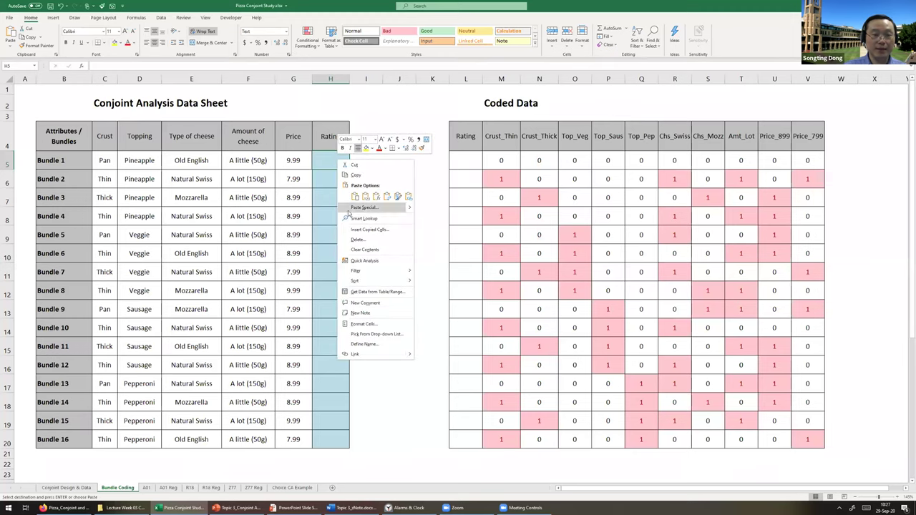
click(347, 208)
click(293, 184)
click(374, 258)
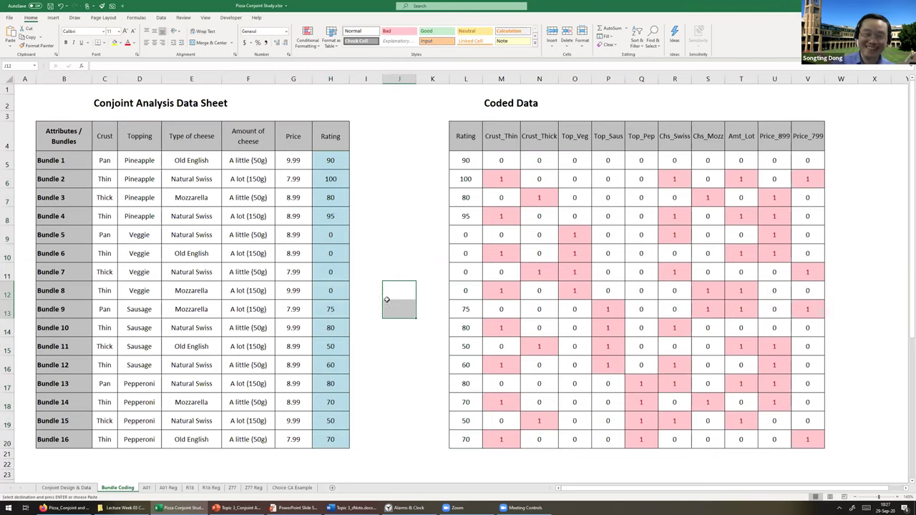
Examine the formula in L5 and compare the data sheet's Rating column with the coded table's Rating column
click(466, 159)
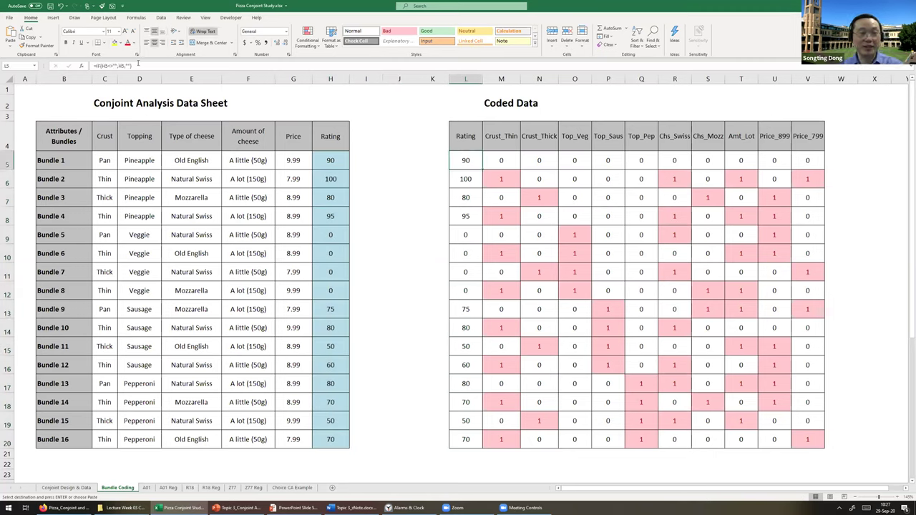
click(138, 63)
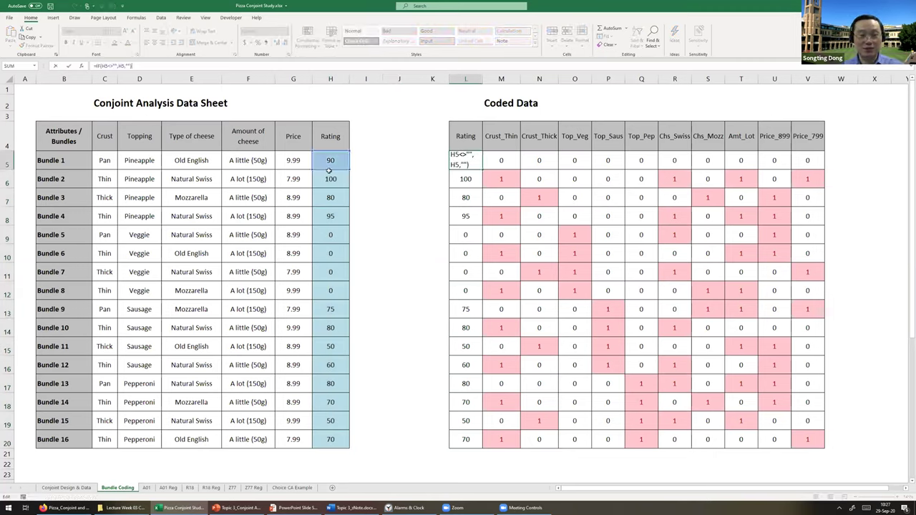
key(Escape)
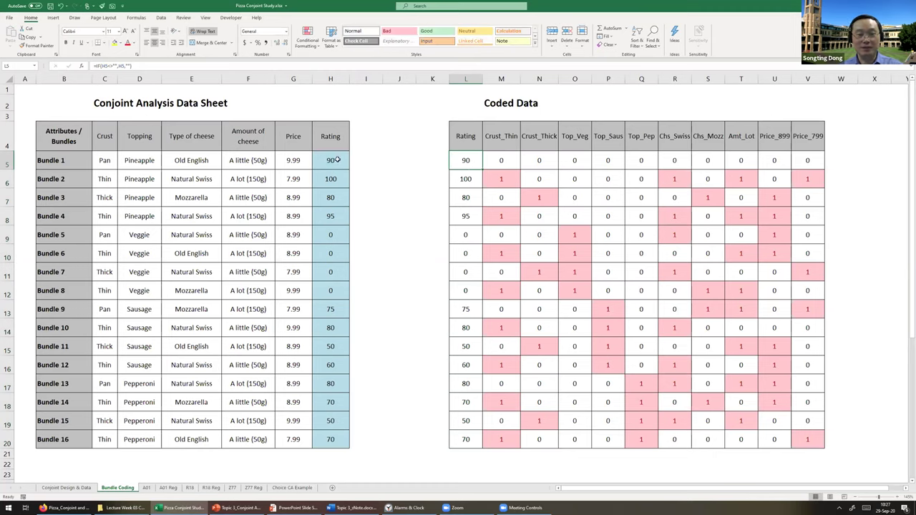
drag(332, 439, 332, 158)
drag(466, 166, 454, 432)
click(378, 273)
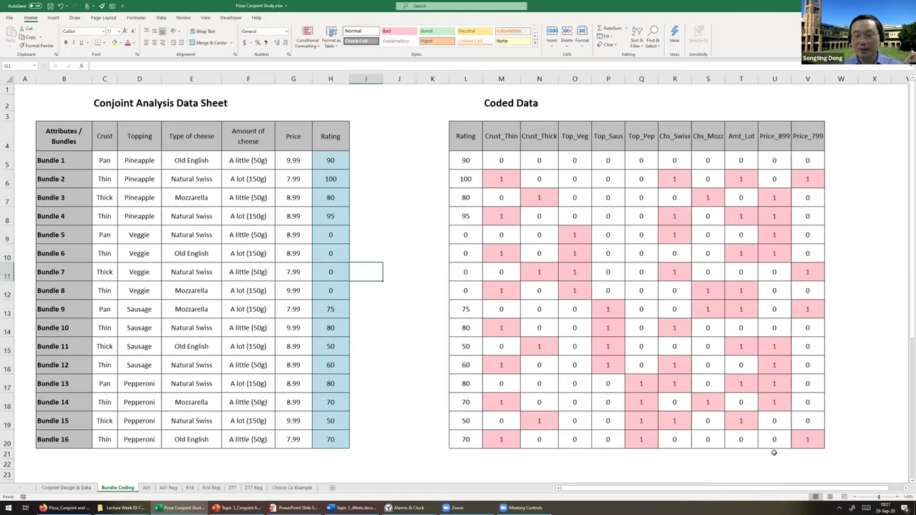
Review the Coded Data table L4:V20, looking at its Rating column and the dummy-coded attribute columns separately
click(906, 488)
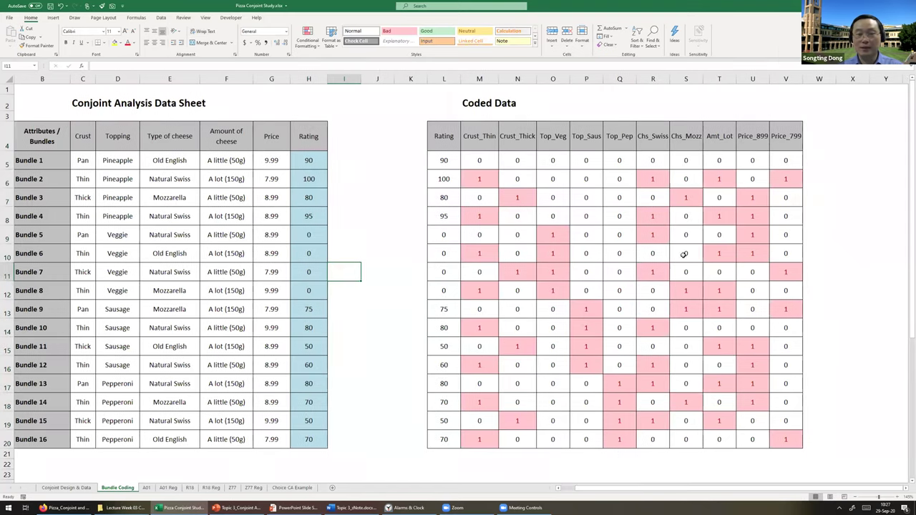
click(458, 151)
shift+click(759, 435)
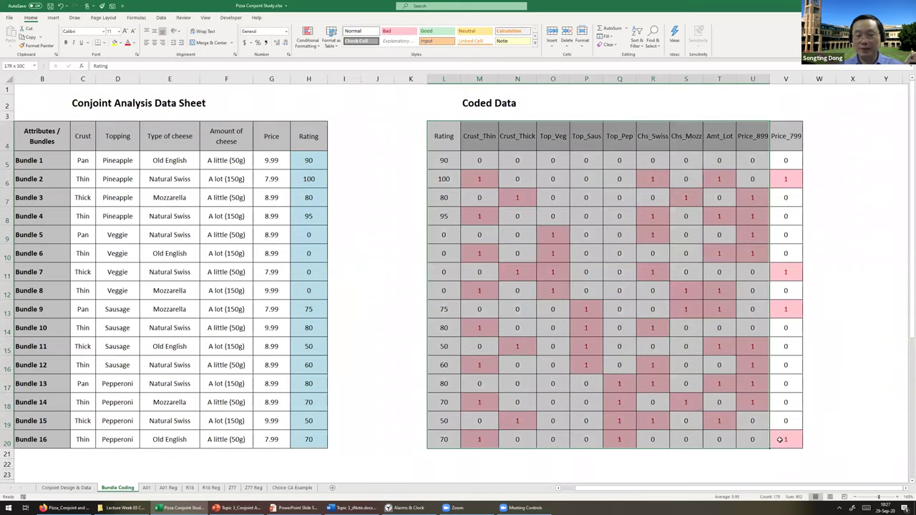
shift+click(774, 438)
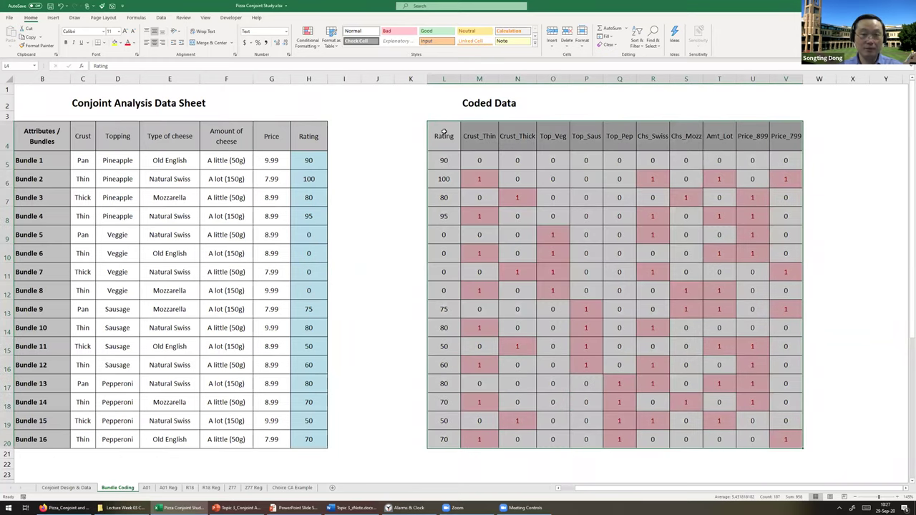
drag(444, 137, 433, 448)
drag(486, 141, 784, 438)
click(752, 383)
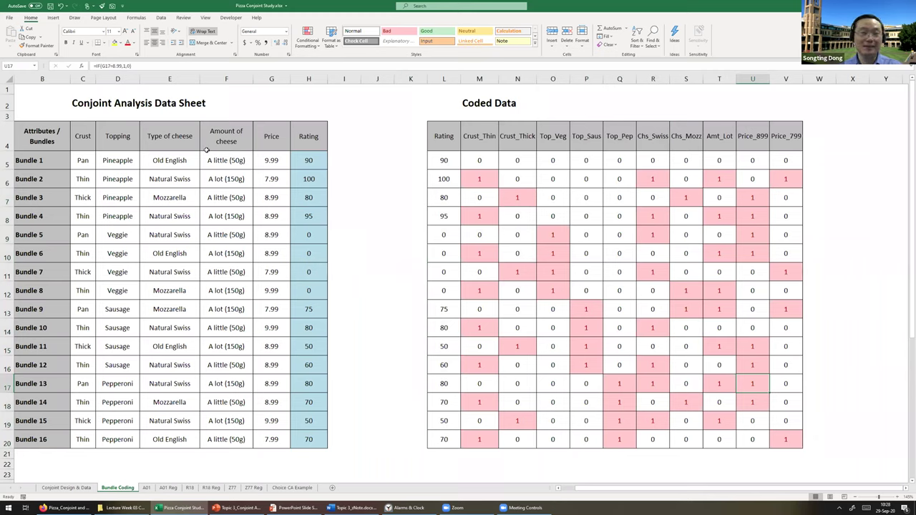
Enable the Solver and RealStats-Win add-ins in Excel, keeping the Analysis ToolPak active
click(10, 17)
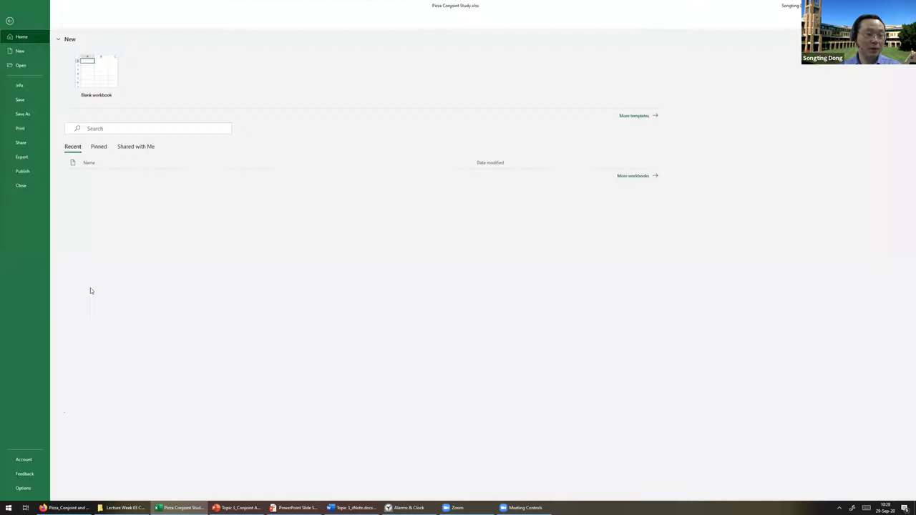
key(Escape)
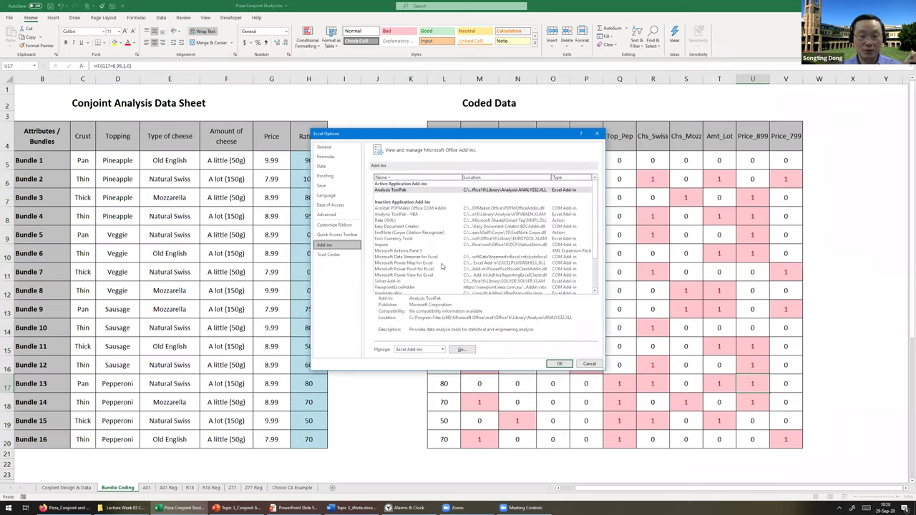
click(464, 349)
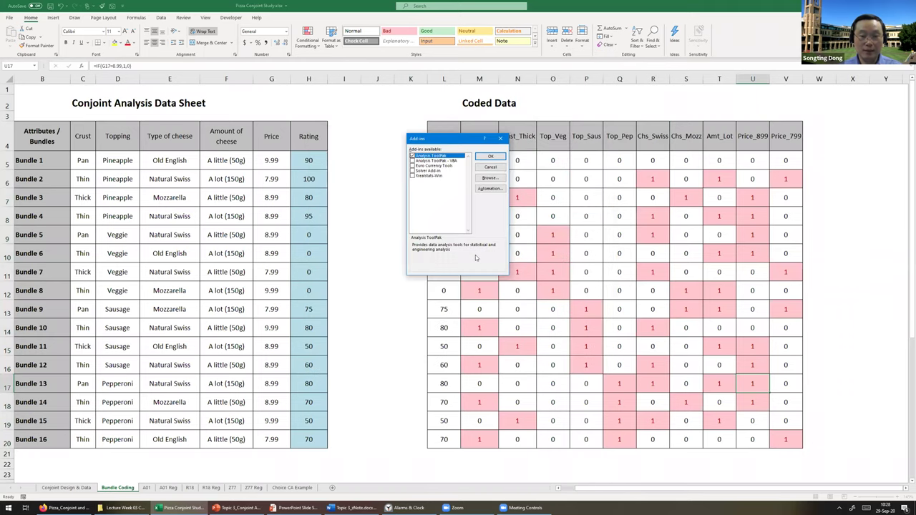
click(412, 171)
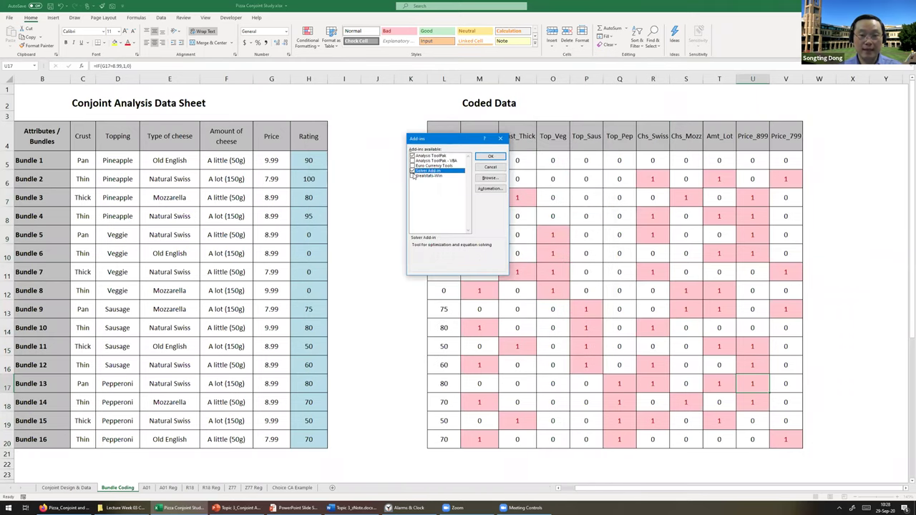
click(413, 176)
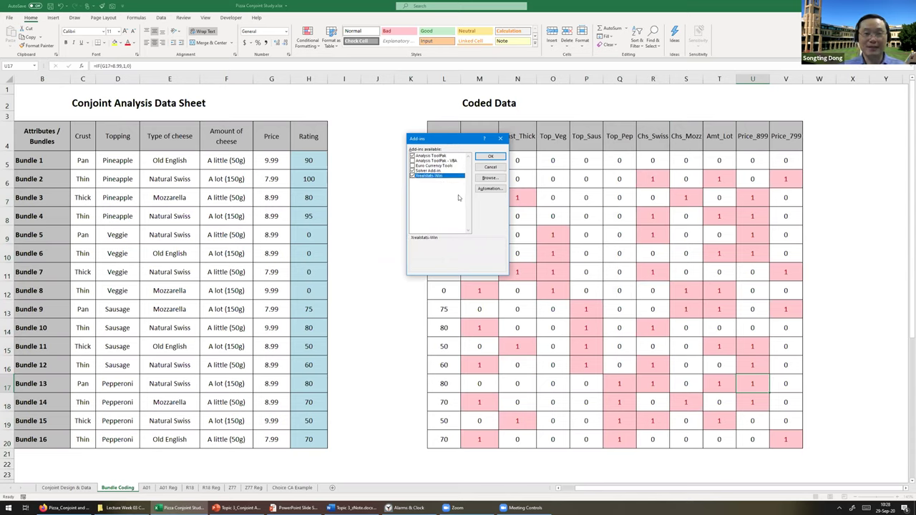
click(497, 158)
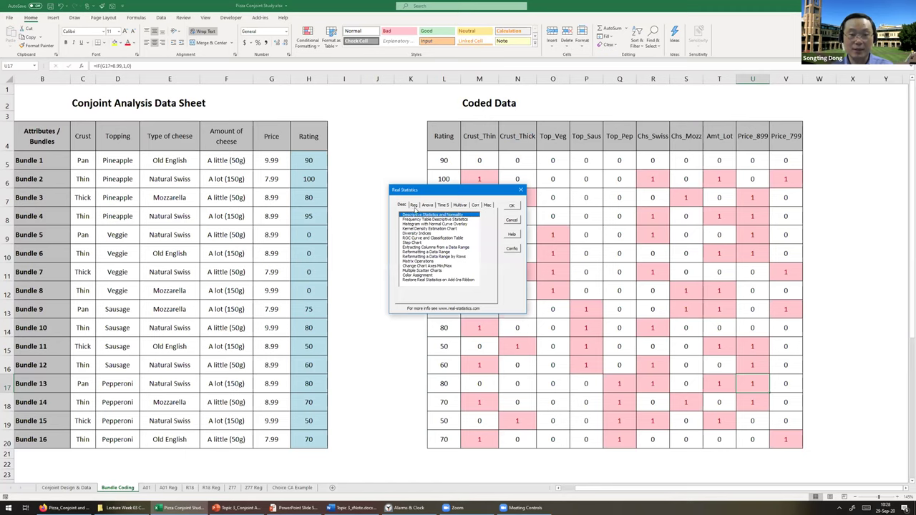
Start a Multiple Linear Regression in Real Statistics with the dummy-coded columns M4:V20, headings included, as the X input range
click(414, 206)
drag(433, 192, 326, 123)
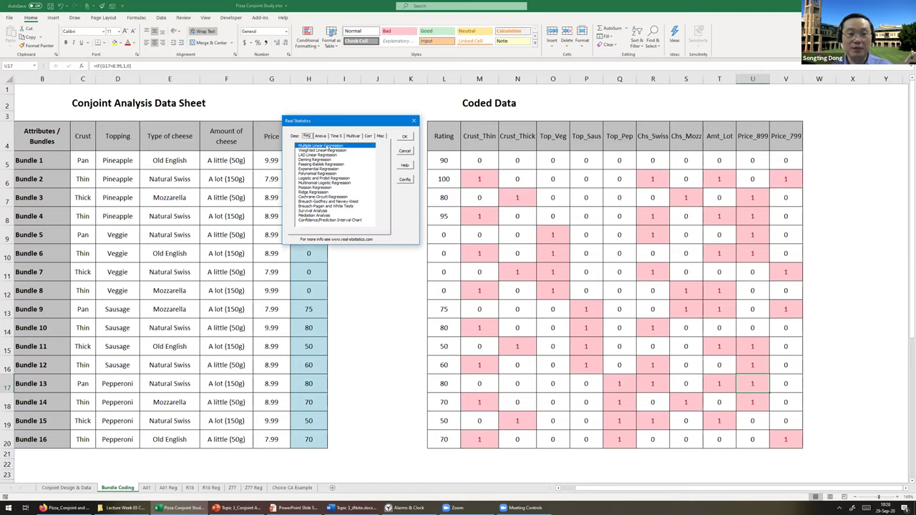
click(405, 136)
drag(464, 197, 357, 160)
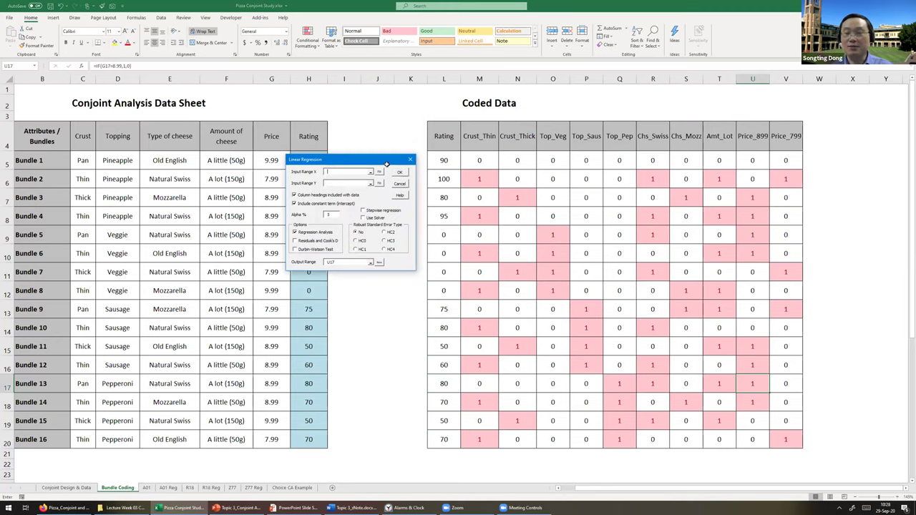
click(483, 136)
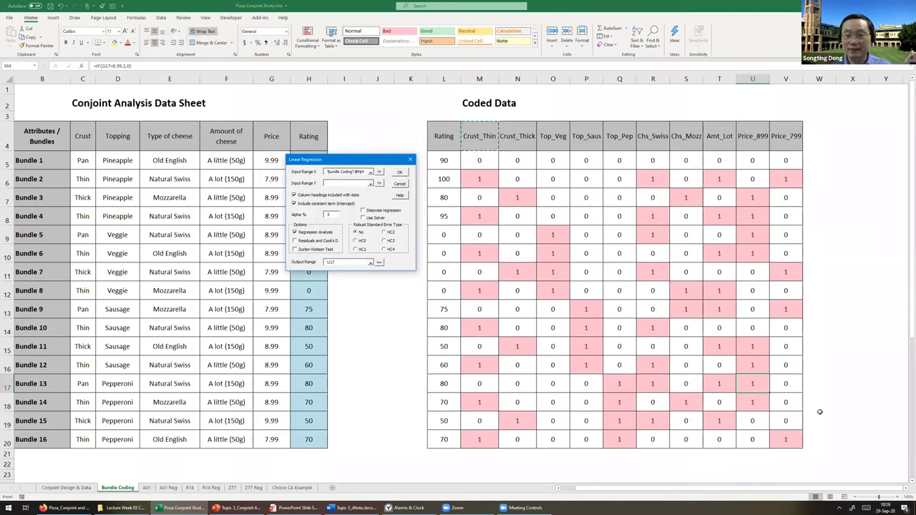
shift+click(793, 446)
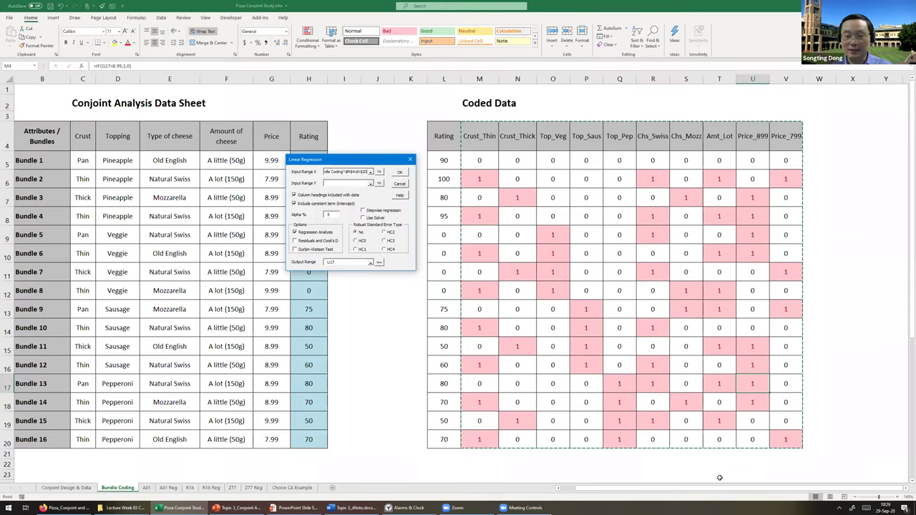
Set the Rating column L4:L20 as the Y input range and run the regression with output on a new sheet
click(341, 184)
click(444, 136)
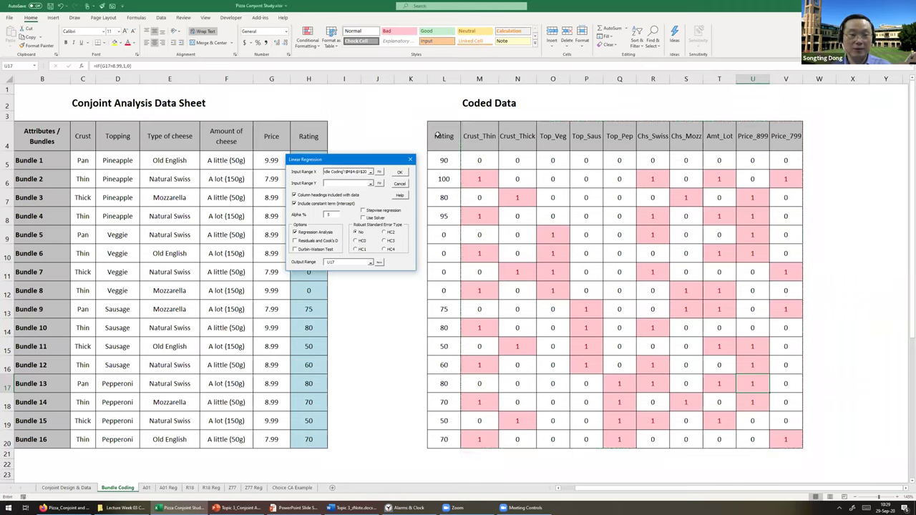
shift+click(451, 439)
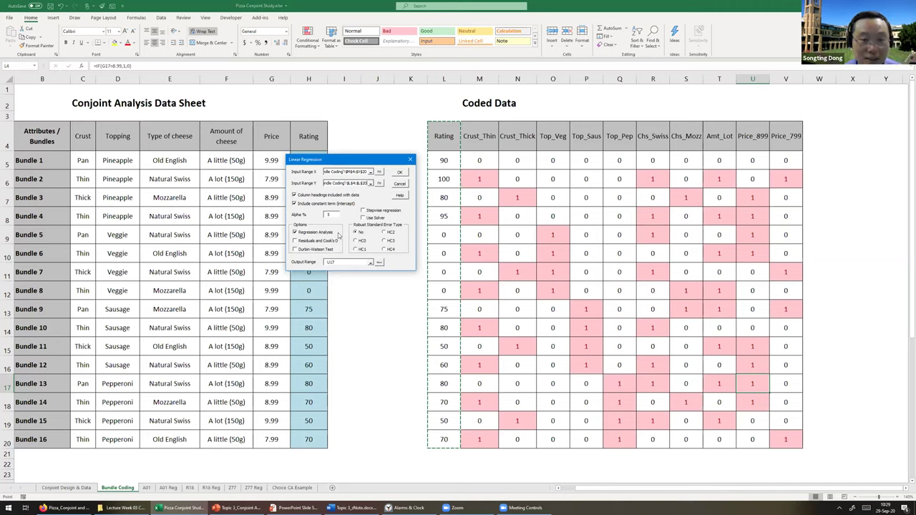
click(381, 264)
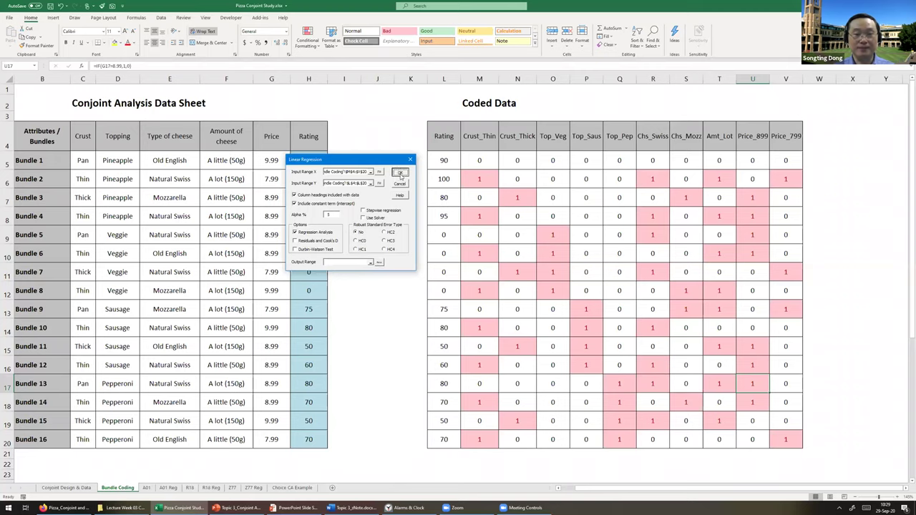
click(400, 173)
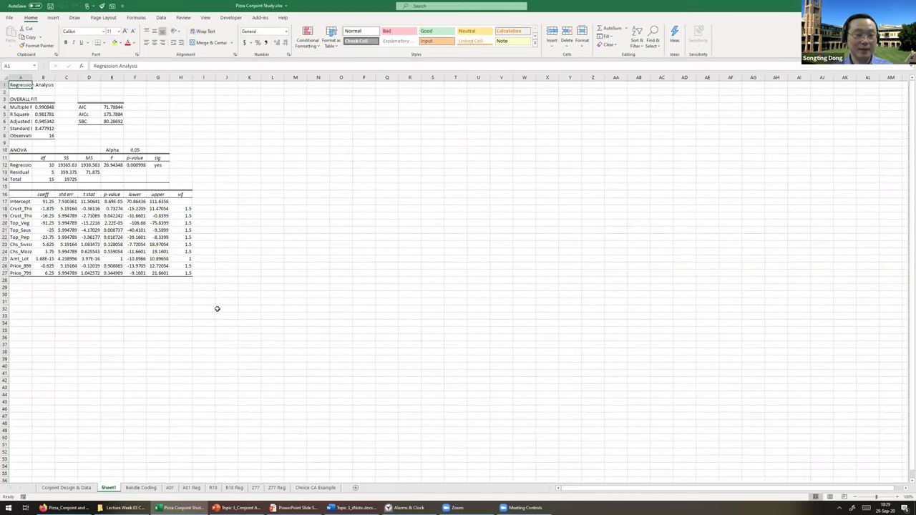
Enlarge the new regression output sheet and examine its fit, ANOVA and coefficient tables
scroll(217, 309, up, 3)
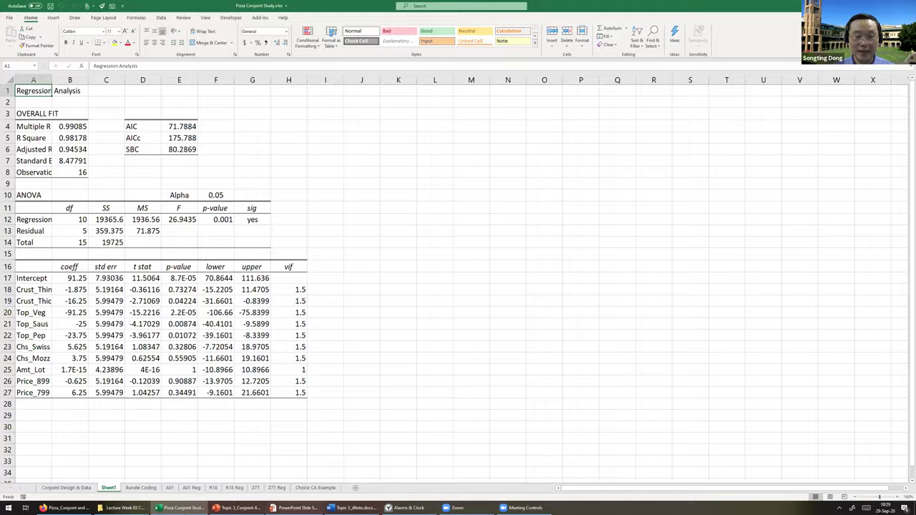
key(alt+Tab)
key(alt+Tab)
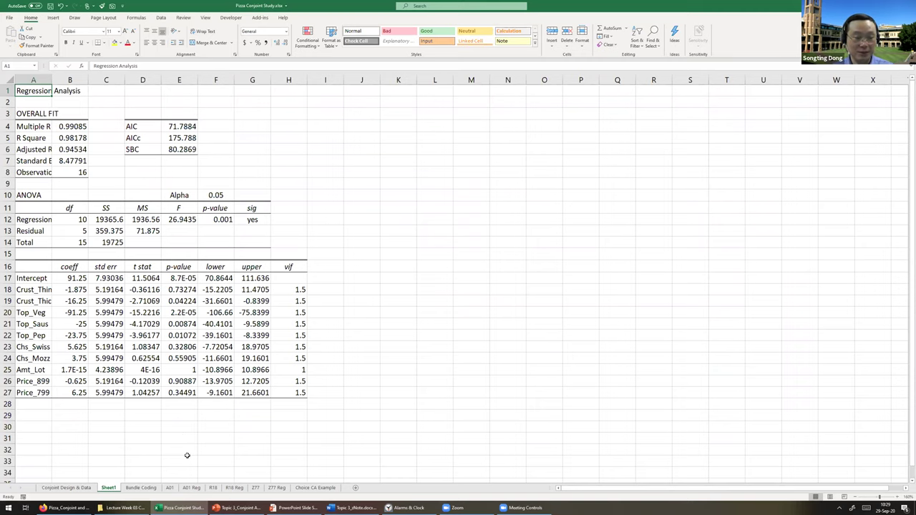
Examine the formatted regression results on the A01 Reg sheet, and switch to the running PowerPoint slide show
click(187, 488)
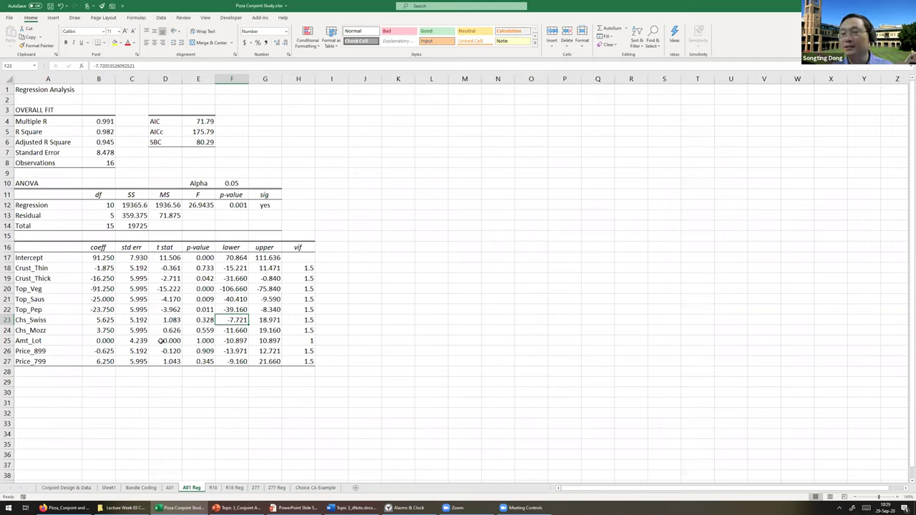
click(198, 403)
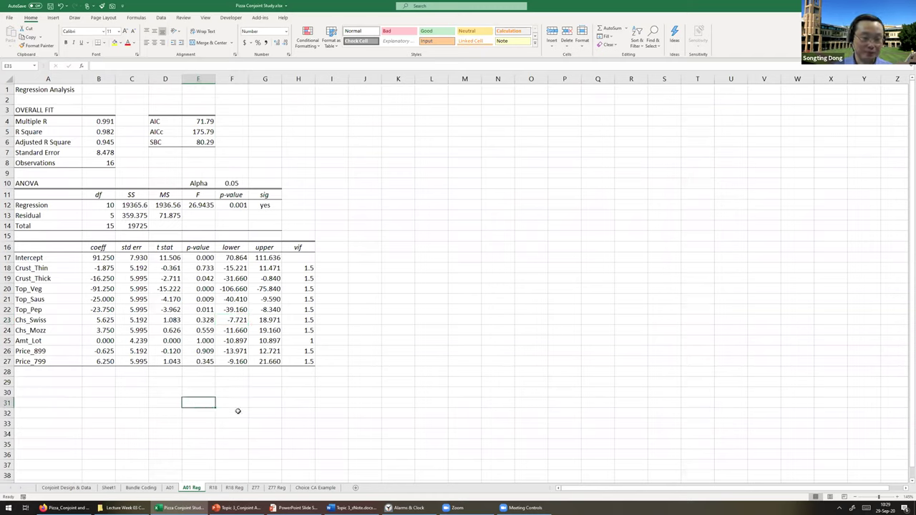
mouse_move(294, 507)
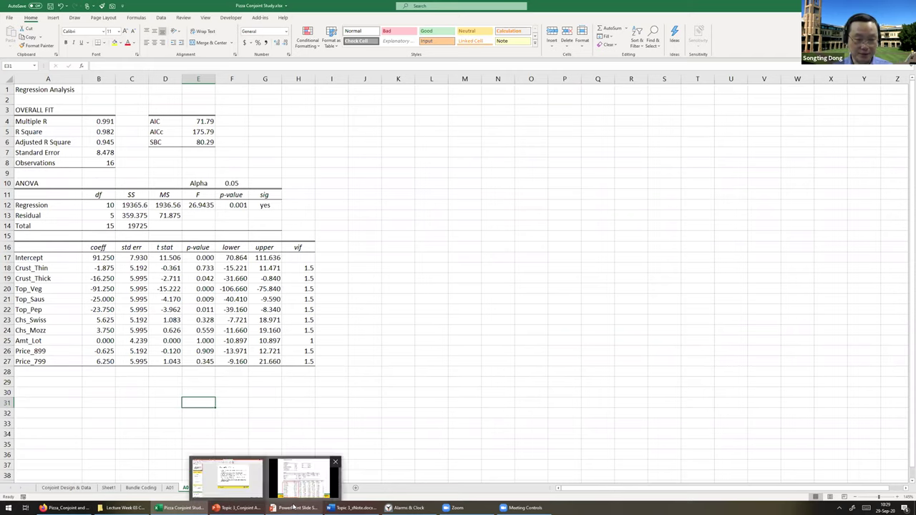
click(299, 479)
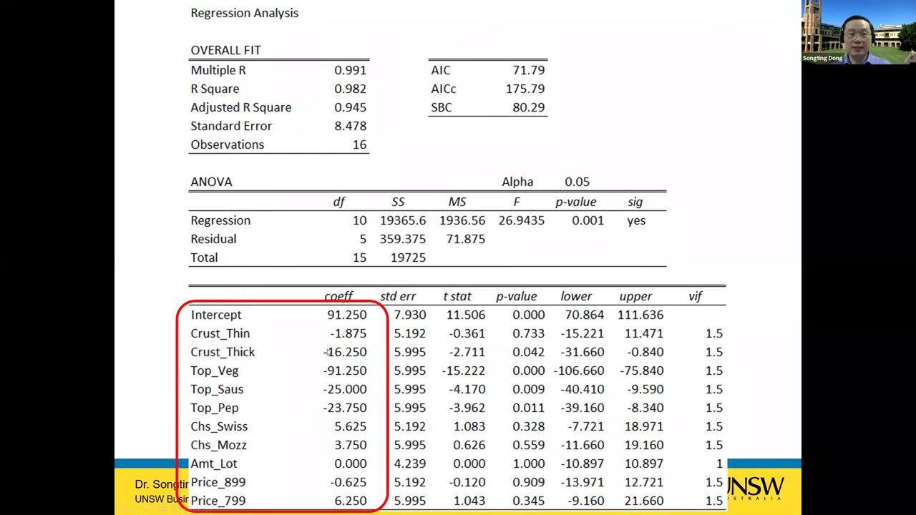
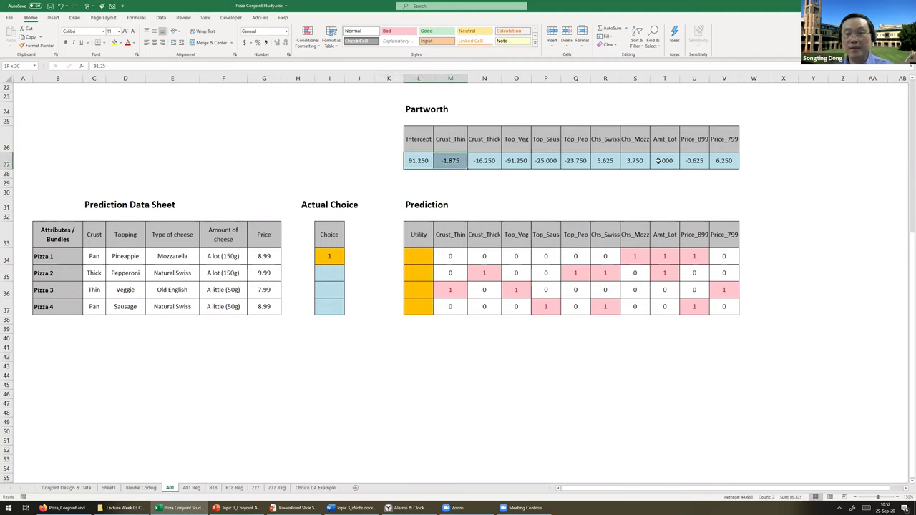
Examine the four pizza bundles and their dummy-coded attributes on the A01 sheet, finishing on Pizza 1's utility cell L34
click(594, 429)
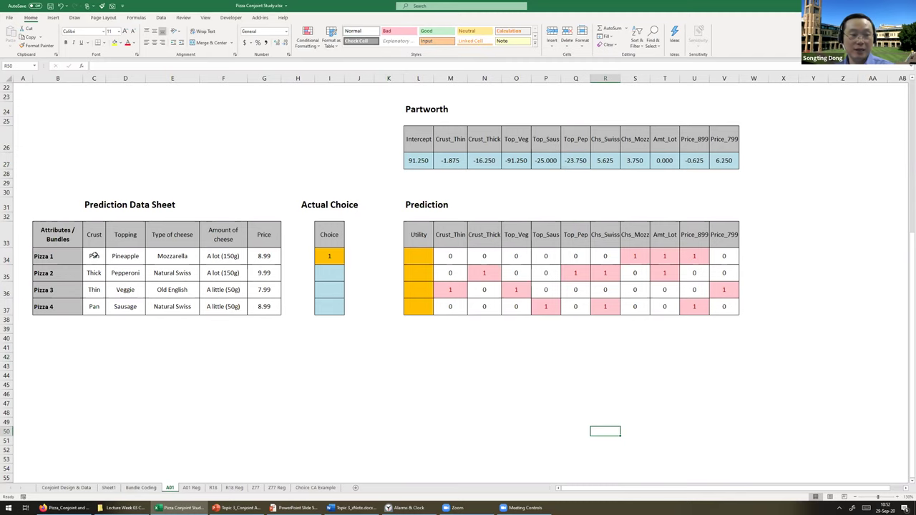
drag(43, 256, 284, 308)
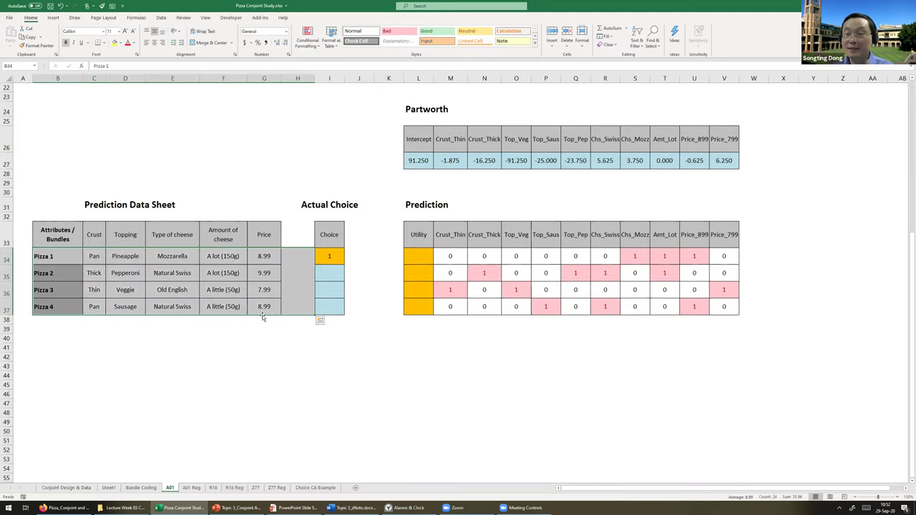
click(245, 381)
drag(460, 258, 724, 303)
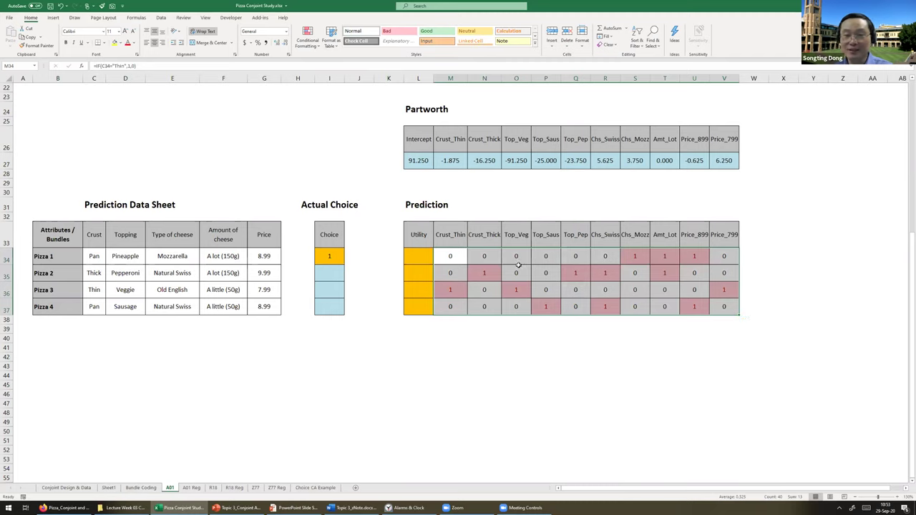
click(204, 258)
drag(469, 256, 722, 293)
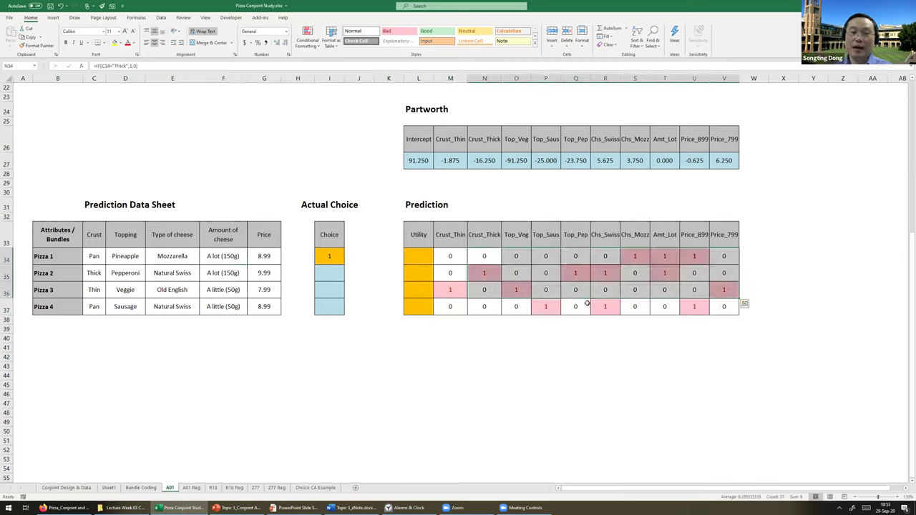
click(521, 393)
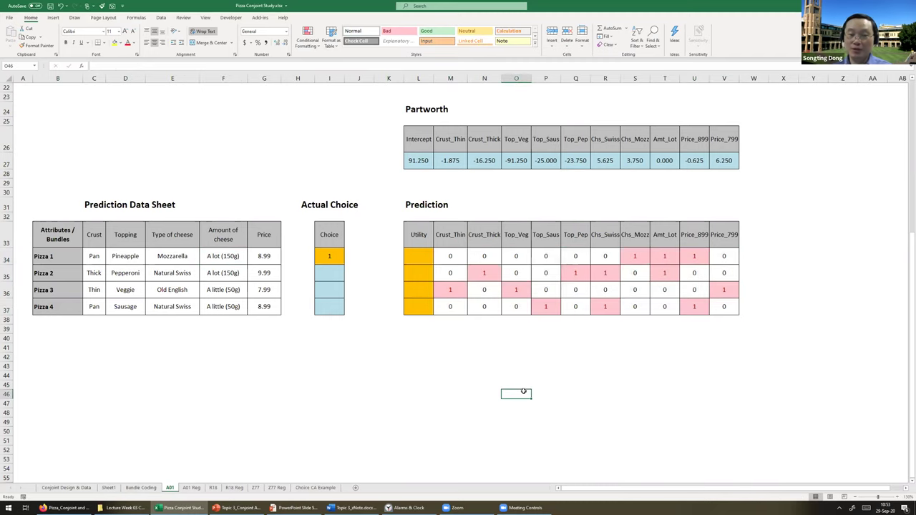
click(418, 256)
drag(451, 257, 726, 258)
click(419, 256)
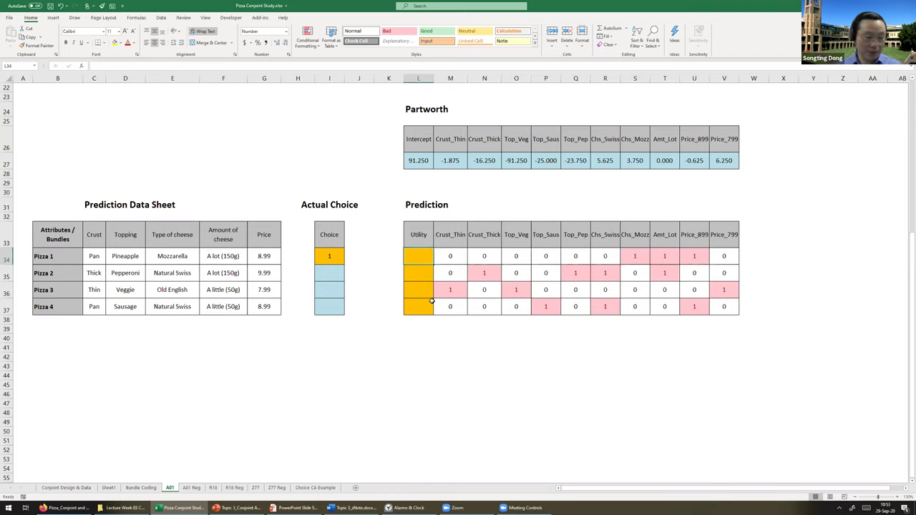
text(=)
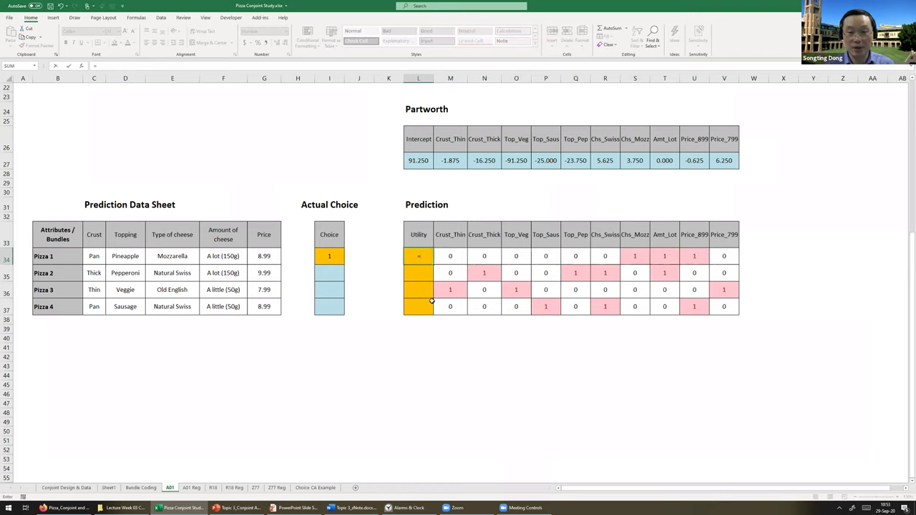
click(407, 162)
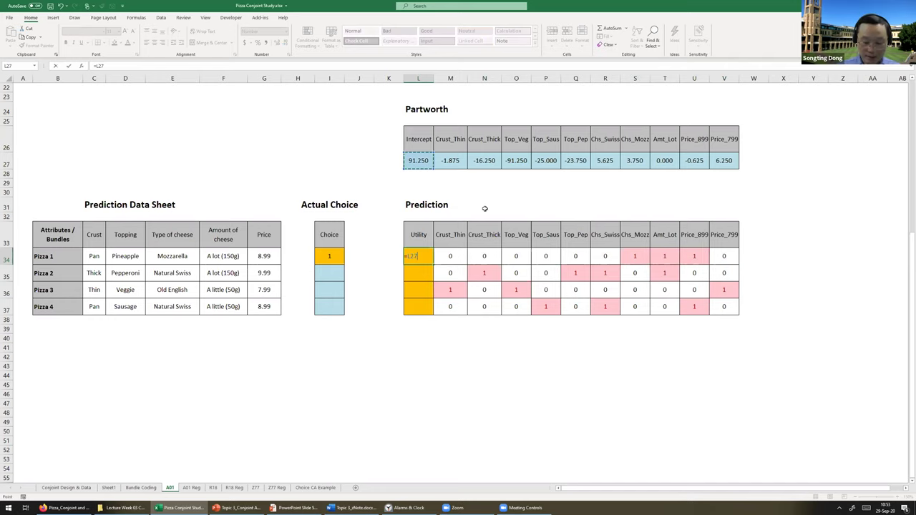
text(+)
click(461, 162)
text(*)
click(466, 259)
text(+)
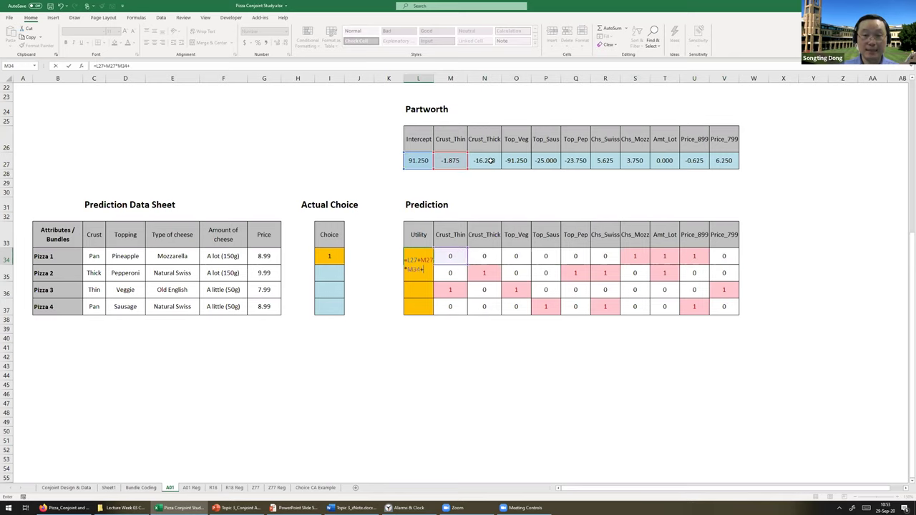
click(491, 161)
text(*)
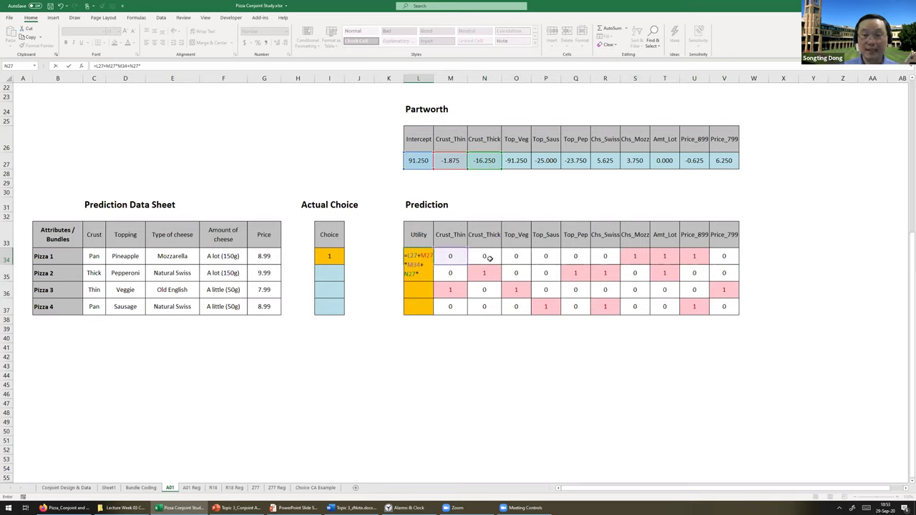
click(487, 258)
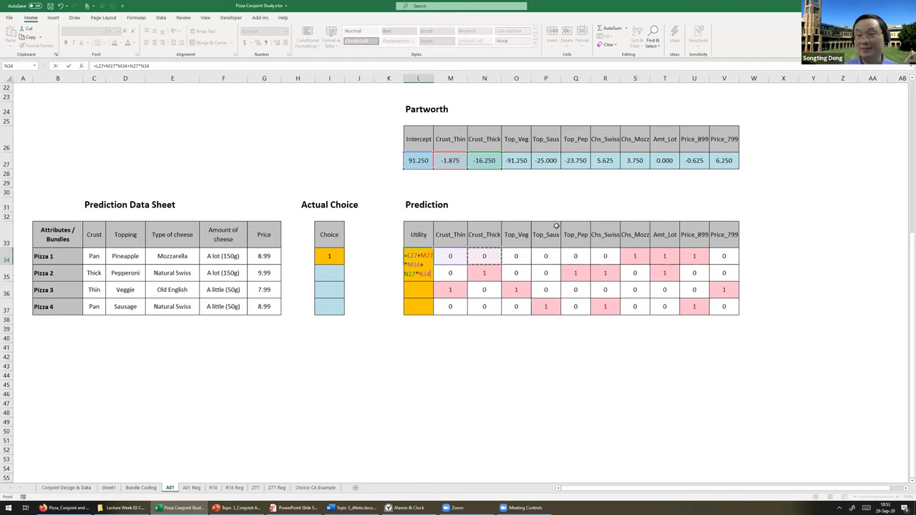
key(Escape)
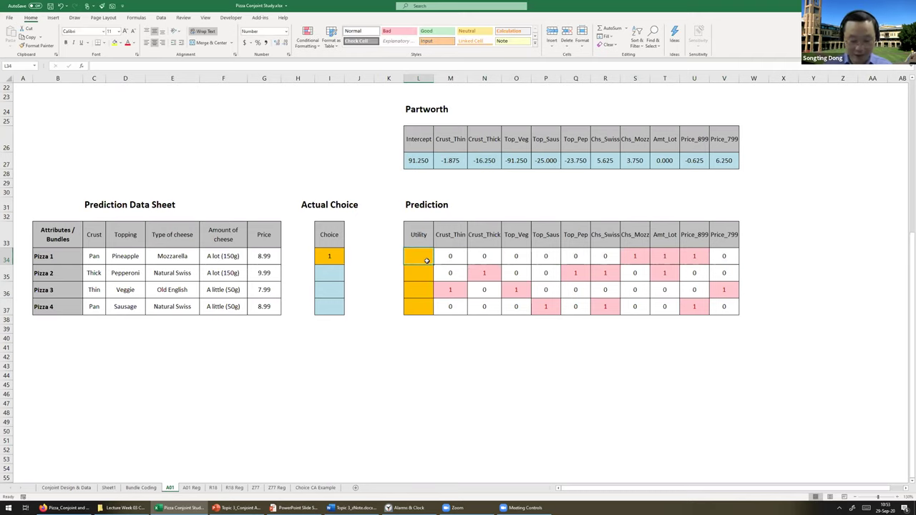
Calculate Pizza 1's utility in L34 with =L27+SUMPRODUCT(M27:V27,M34:V34)
text(=)
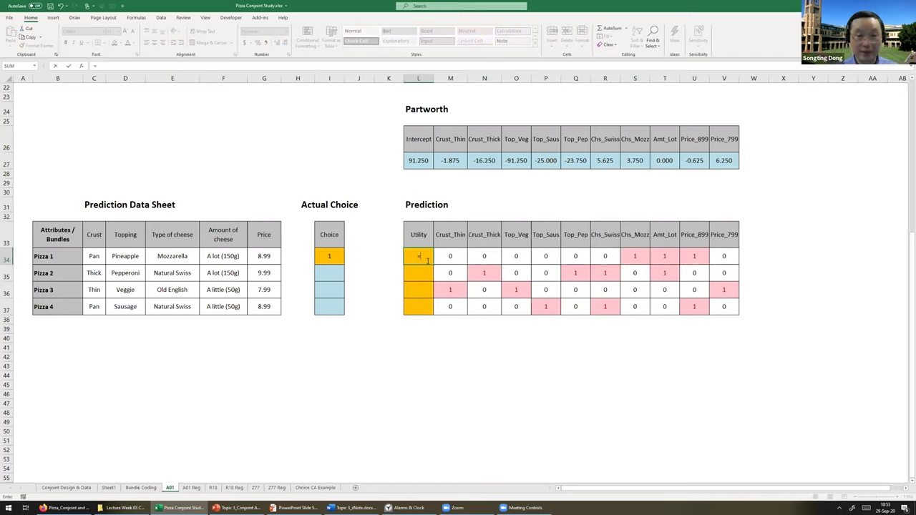
click(414, 159)
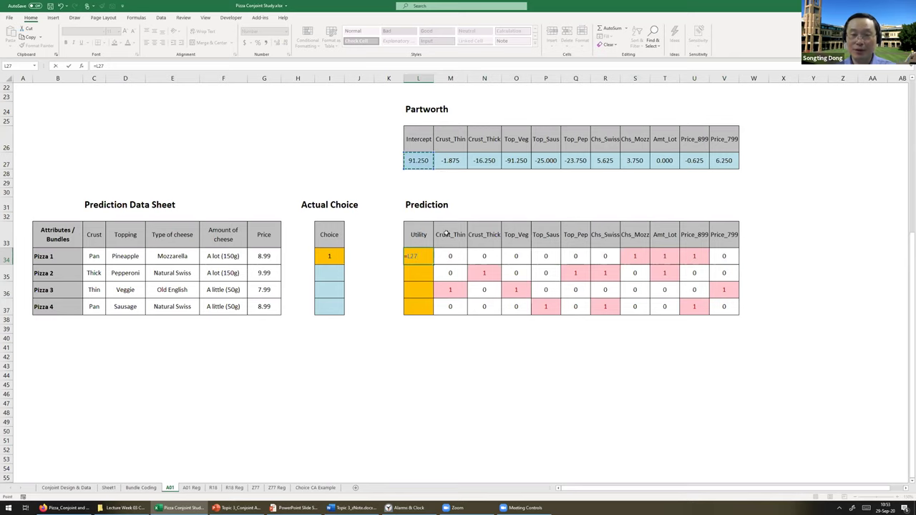
text(+sum)
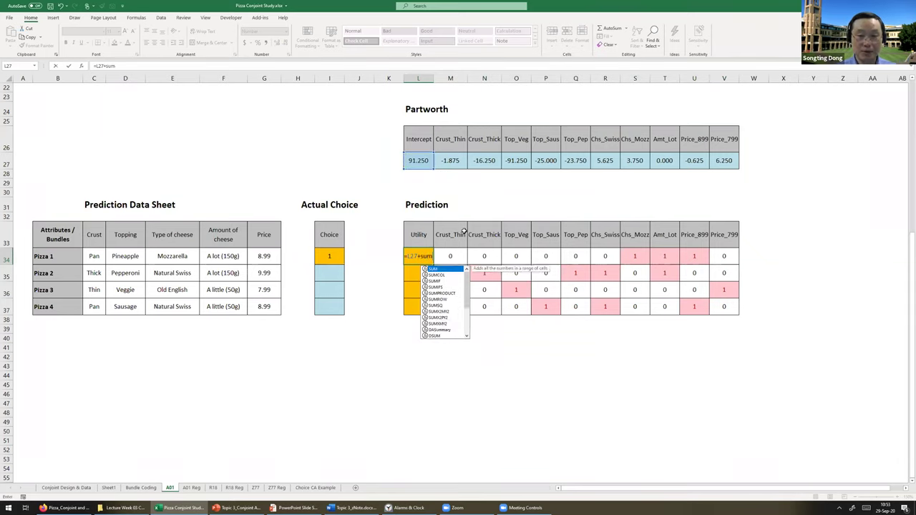
text(product()
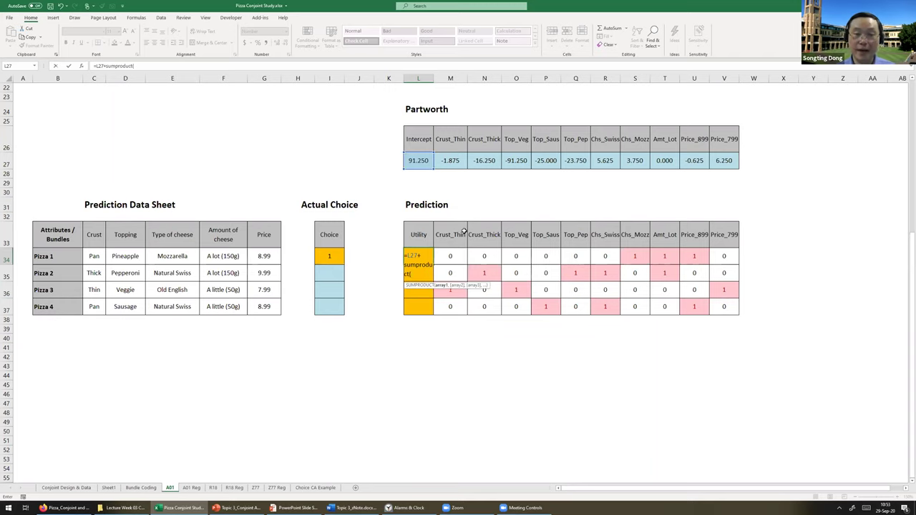
drag(446, 161, 718, 151)
text(,)
drag(459, 255, 723, 254)
key(Return)
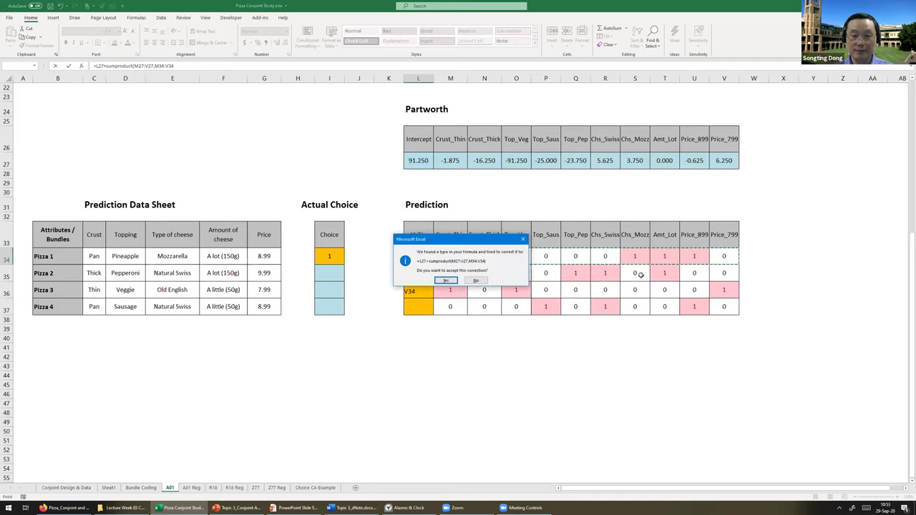
key(Return)
Copy the Pizza 1 utility formula down to Pizza 2 and check which cells the copy refers to
click(419, 262)
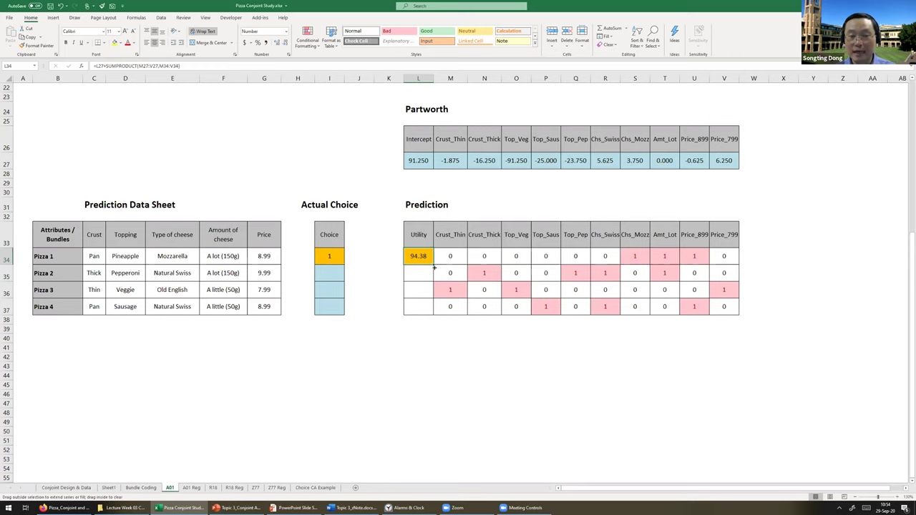
drag(432, 264, 433, 281)
click(426, 279)
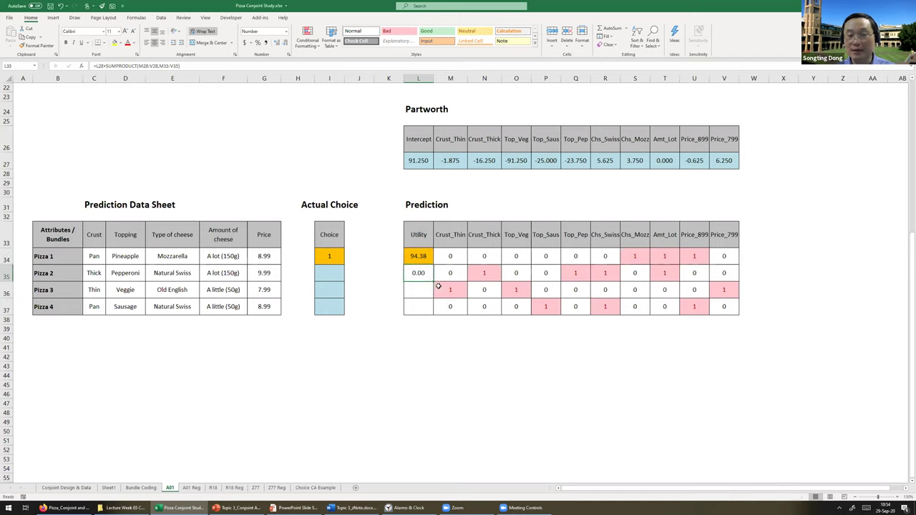
key(F2)
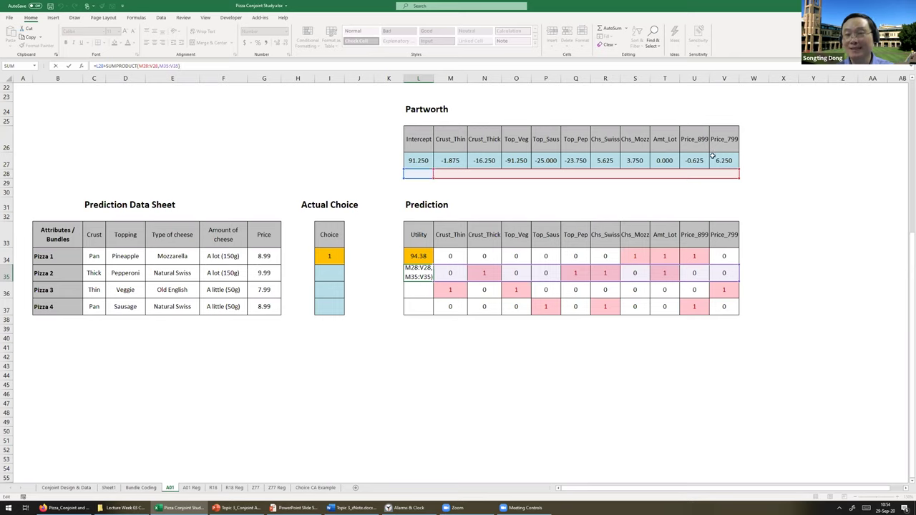
key(ctrl+Return)
Make the intercept reference in Pizza 1's utility formula absolute as $L$27
click(425, 255)
click(101, 66)
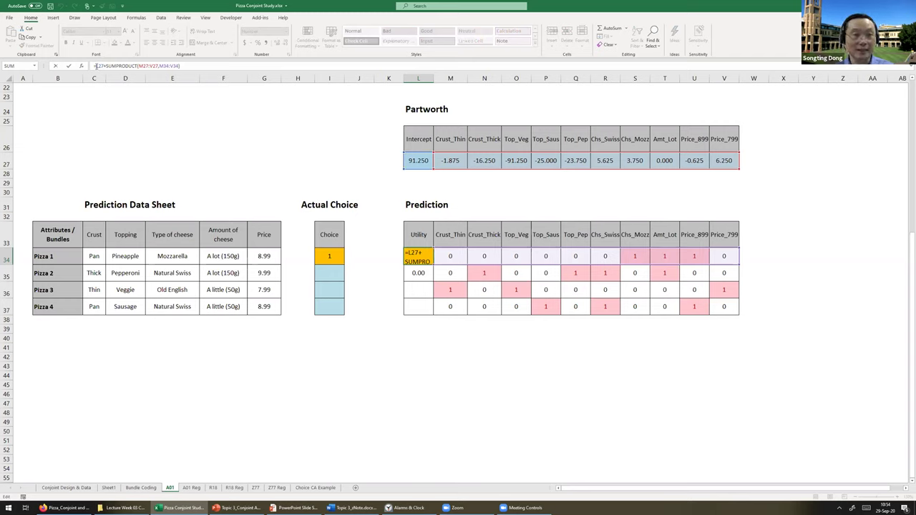
text($L$)
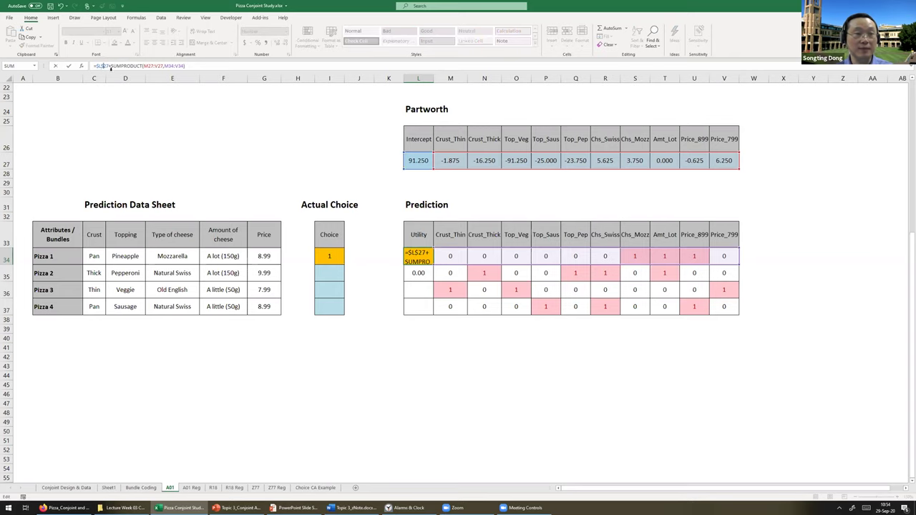
click(100, 66)
text($)
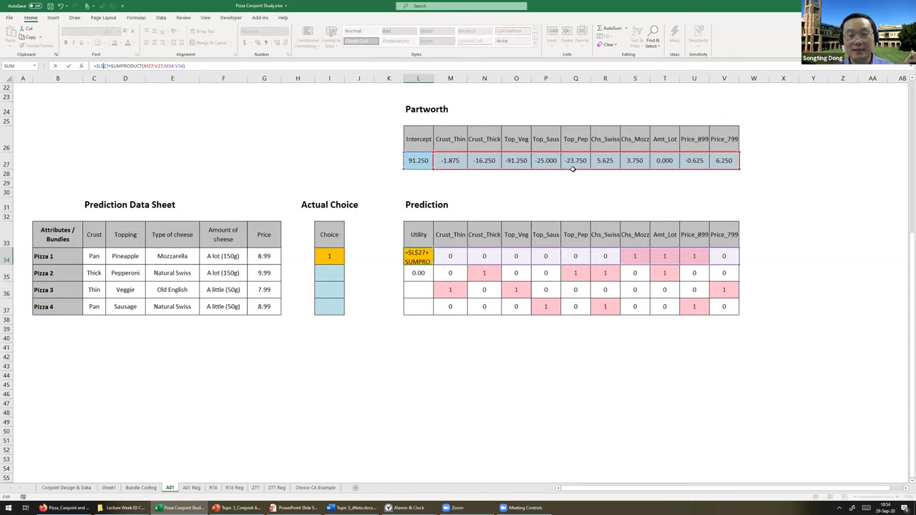
Lock the partworth range in Pizza 1's SUMPRODUCT formula as $M$27:$V$27 and commit the formula
drag(145, 66, 160, 66)
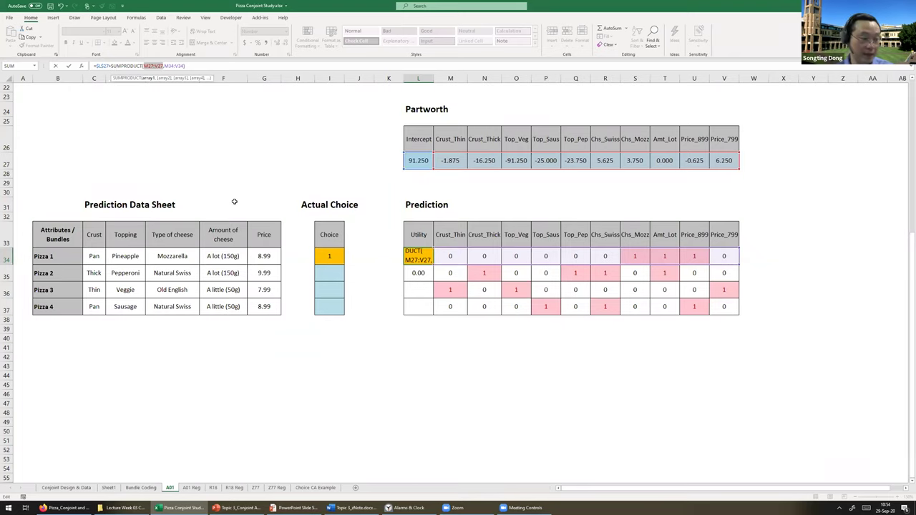
key(F4)
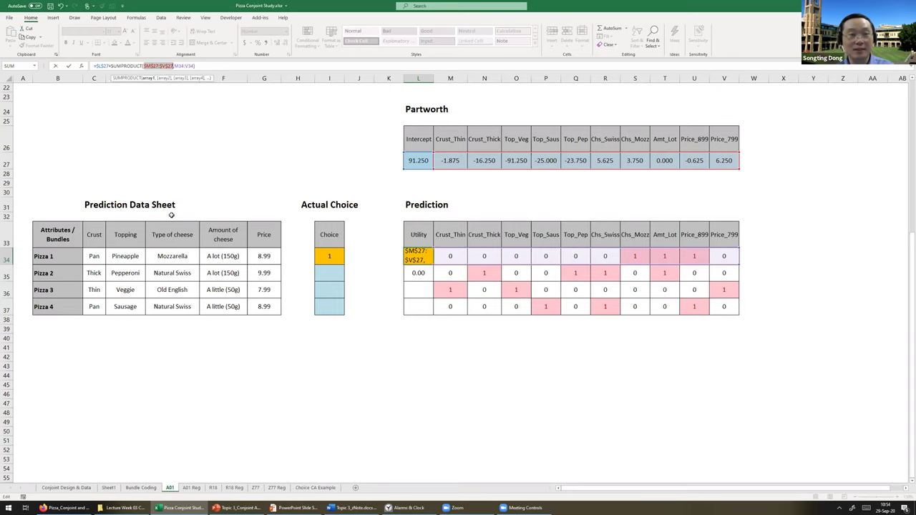
key(F4)
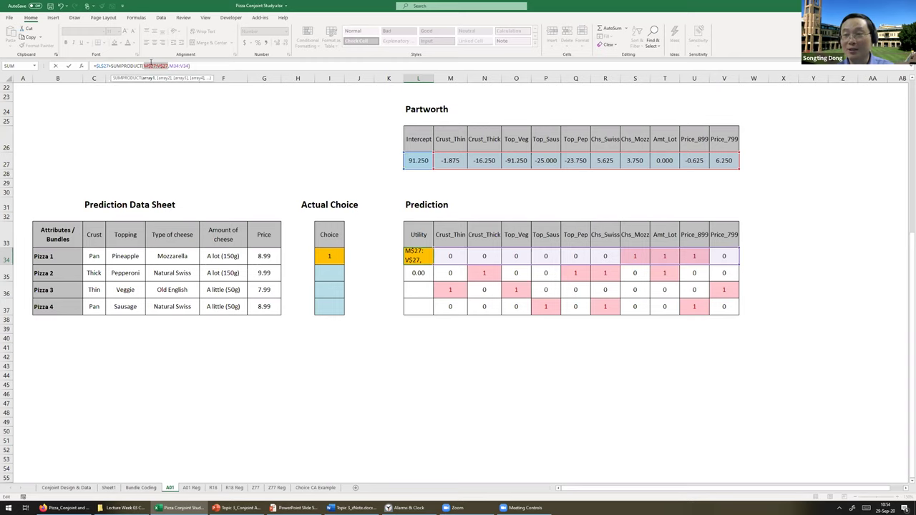
key(F4)
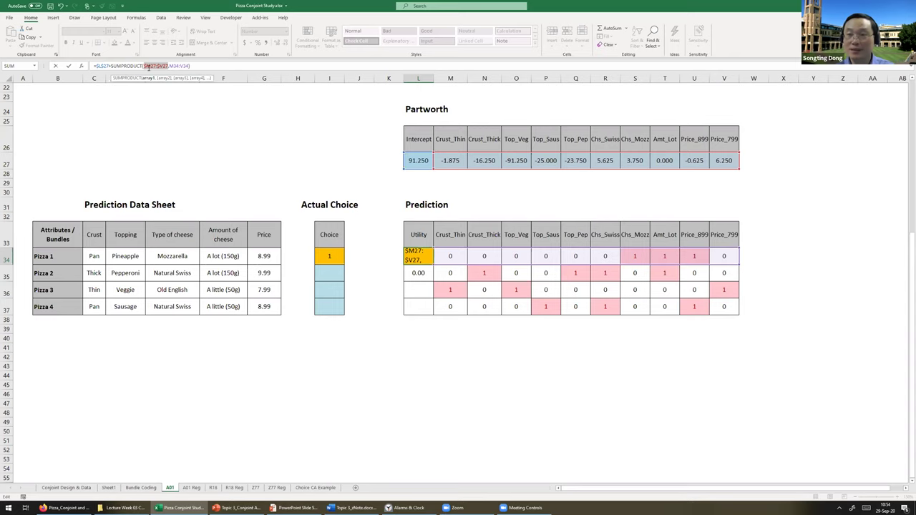
key(F4)
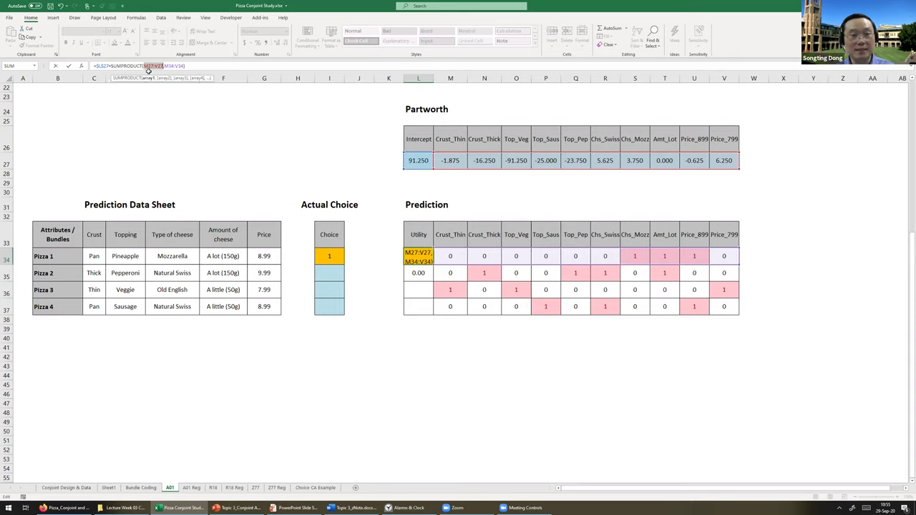
key(F4)
key(Return)
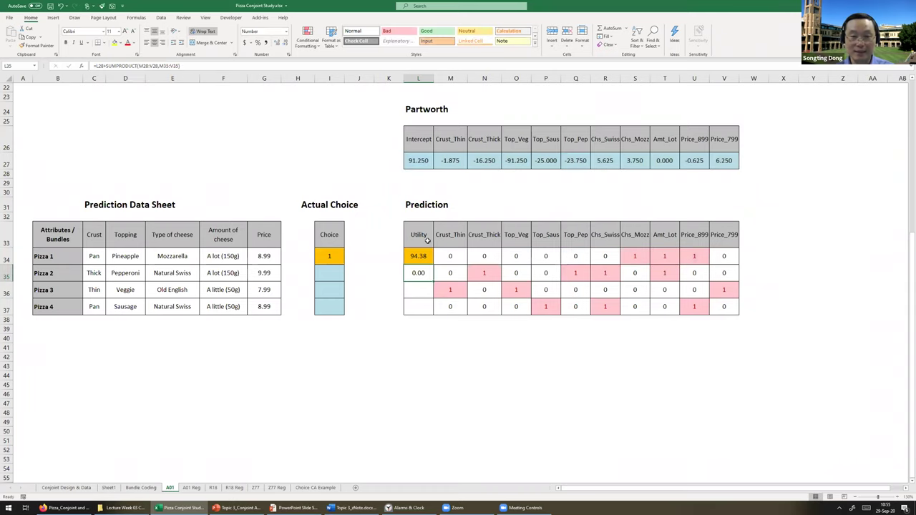
Fill Pizza 1's corrected utility formula down through Pizza 4 in L35:L37
click(419, 258)
drag(435, 283, 436, 309)
click(515, 356)
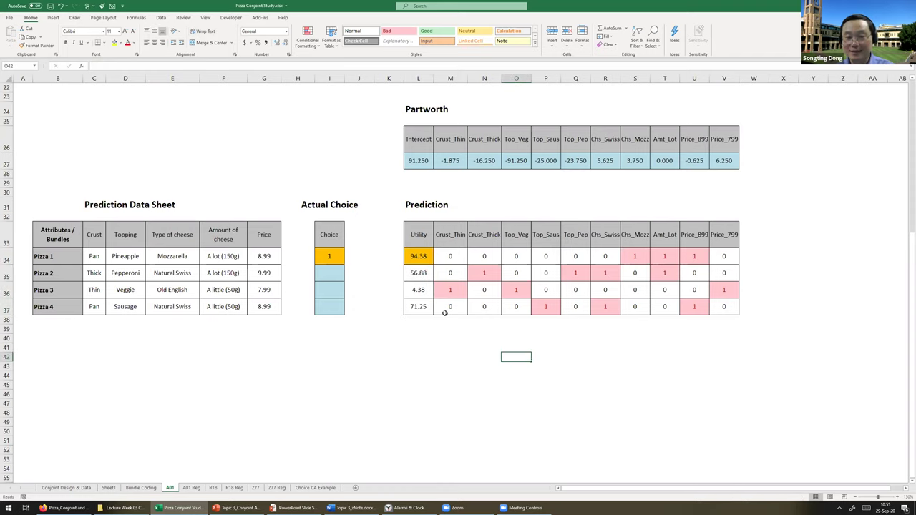
Review the predicted utilities of the four pizzas against their dummy codes and check the formula in L34
click(413, 310)
click(436, 355)
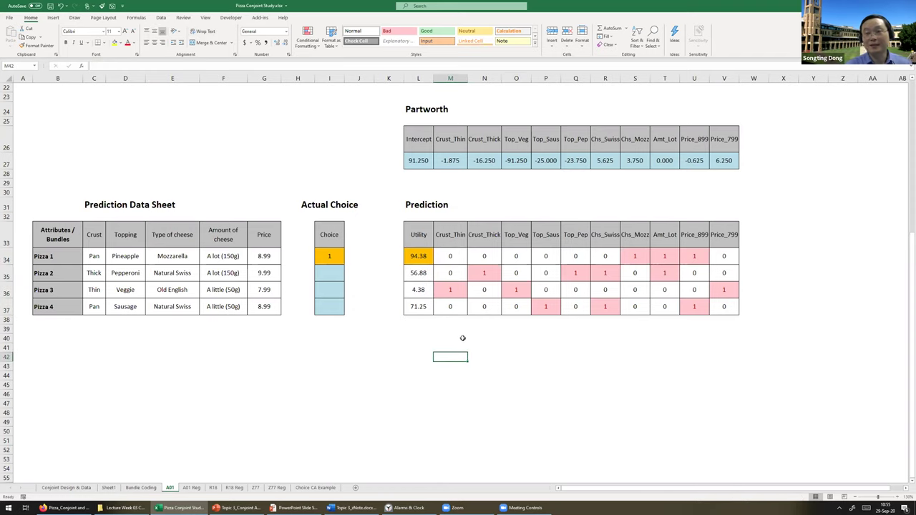
click(419, 273)
shift+click(723, 307)
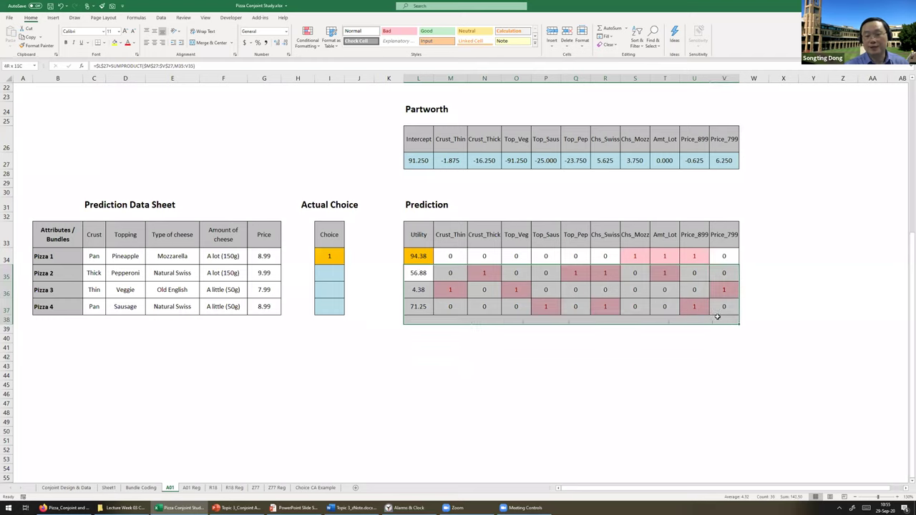
click(694, 403)
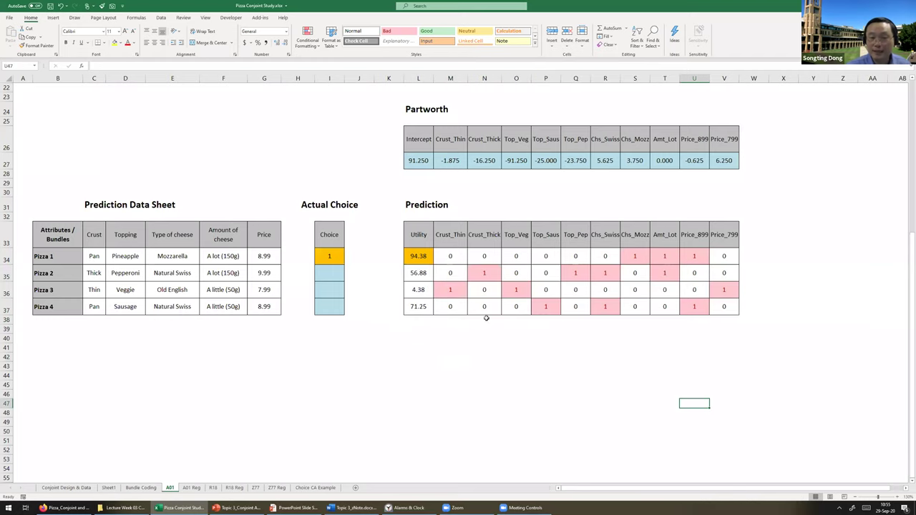
click(426, 251)
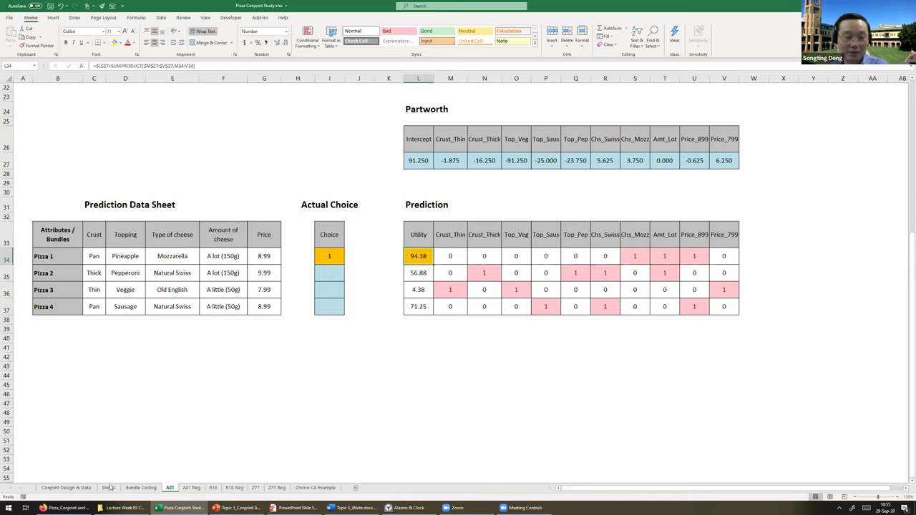
Review the respondent list and study design on the Conjoint Design & Data sheet, plus the coded bundles on the Bundle Coding sheet
click(73, 489)
scroll(51, 286, down, 4)
drag(48, 228, 47, 320)
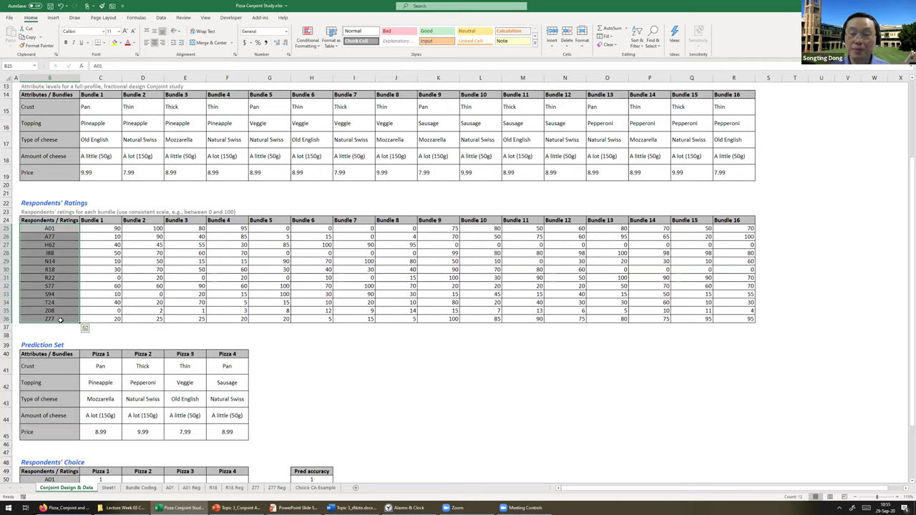
scroll(94, 344, up, 3)
scroll(100, 348, up, 1)
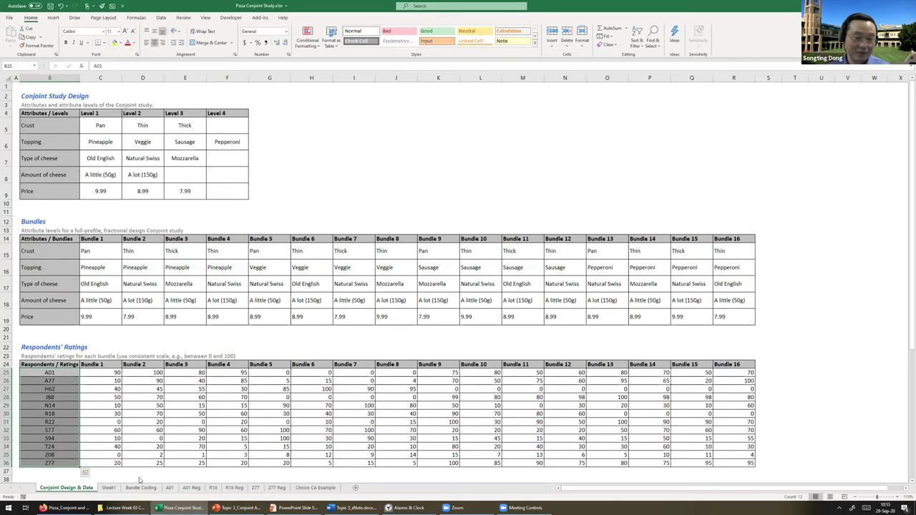
click(159, 488)
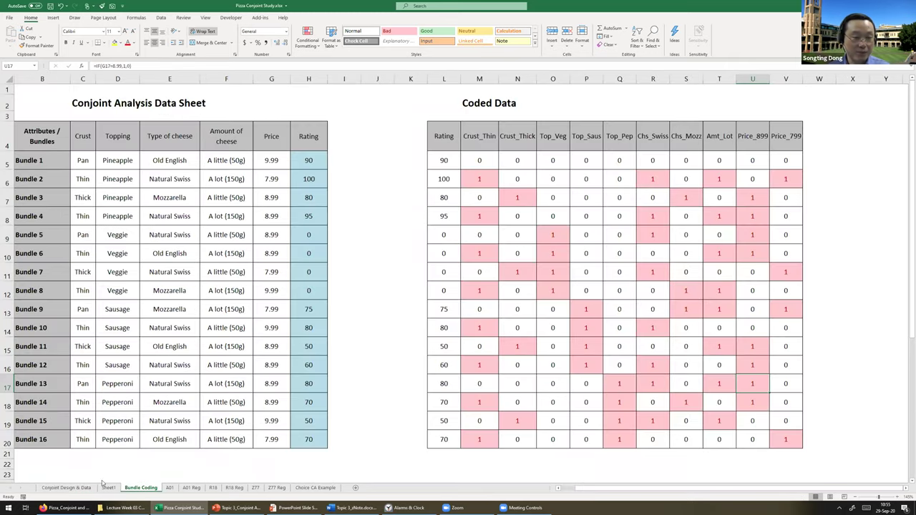
Check respondent A01's actual choice in the Respondents' Choice table against the predicted utilities on sheet A01
click(66, 487)
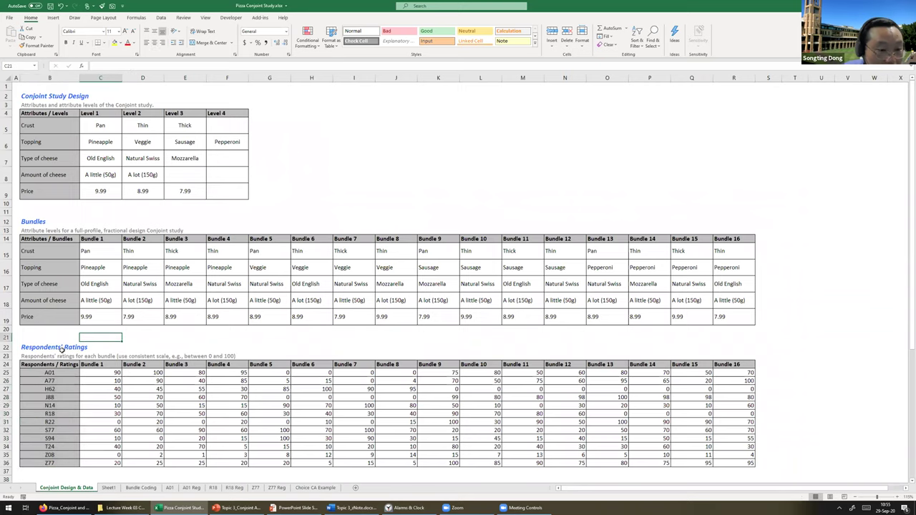
scroll(67, 348, down, 5)
scroll(67, 347, down, 4)
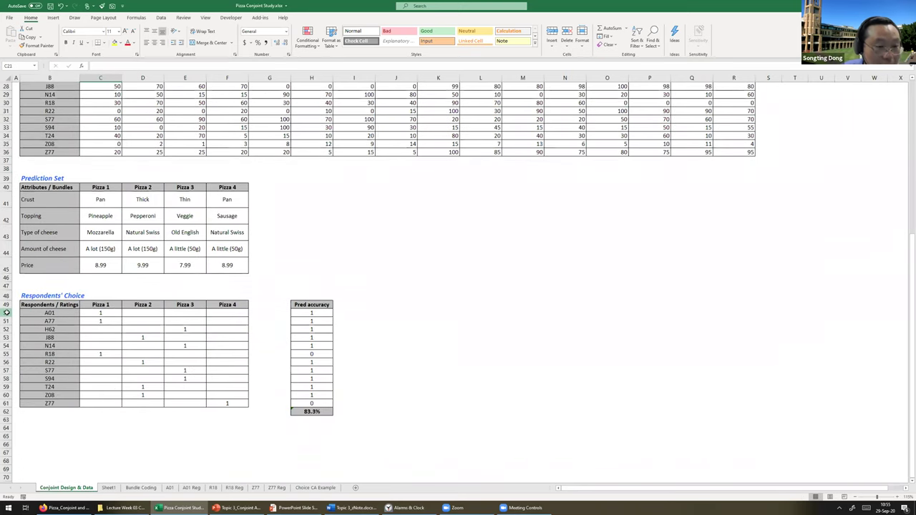
click(6, 313)
drag(57, 313, 104, 313)
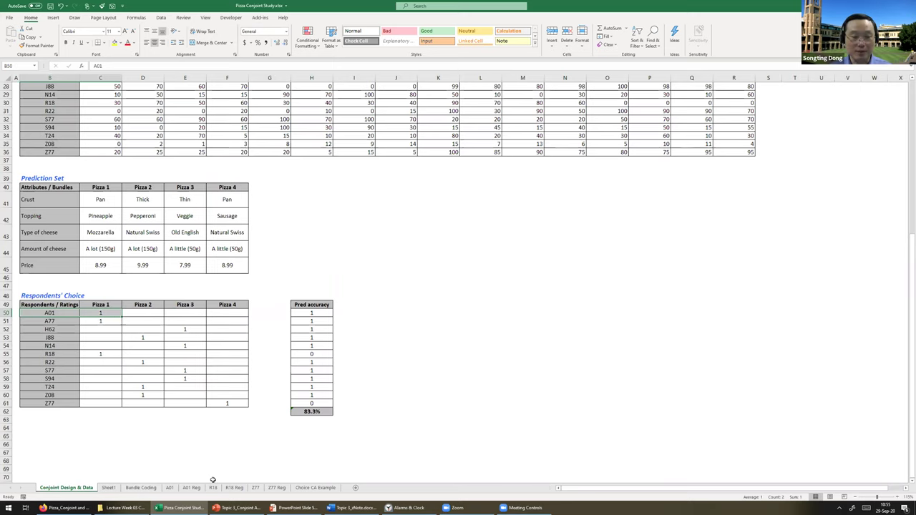
click(170, 489)
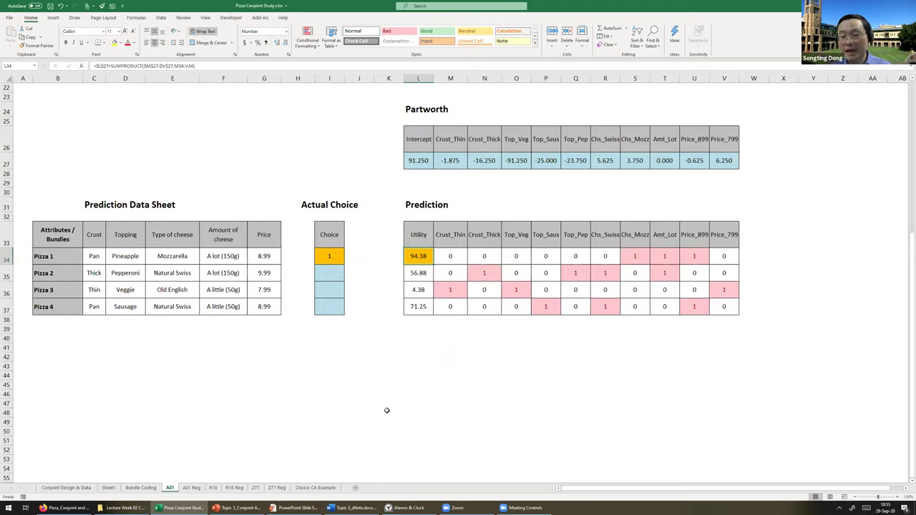
View the prediction tables on the R18 and Z77 sheets
click(213, 489)
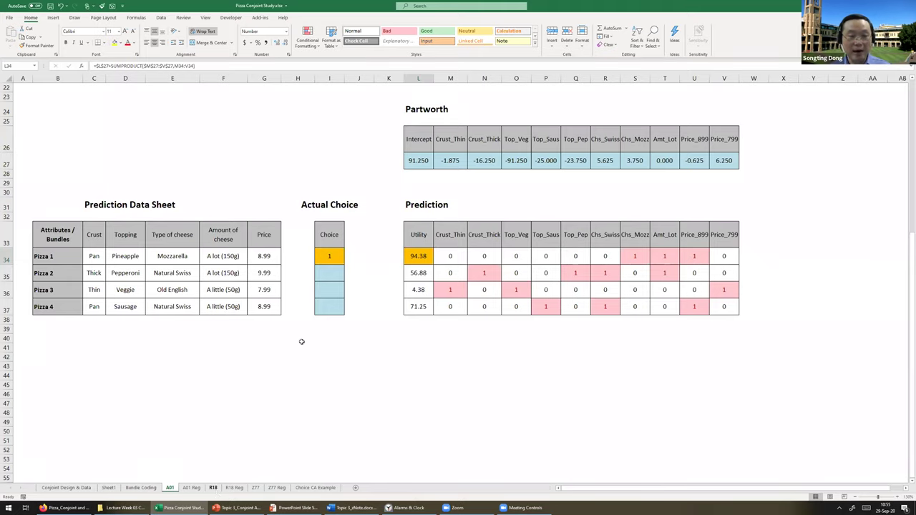
click(257, 490)
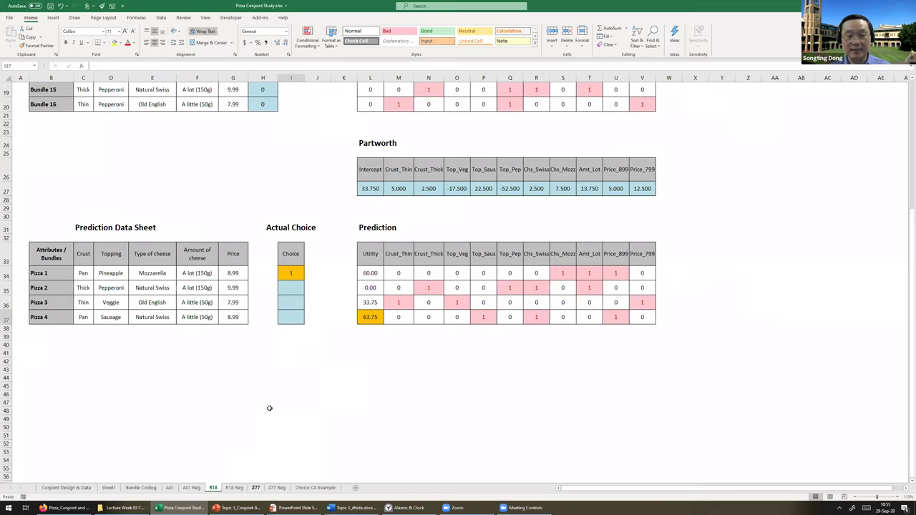
scroll(270, 401, down, 8)
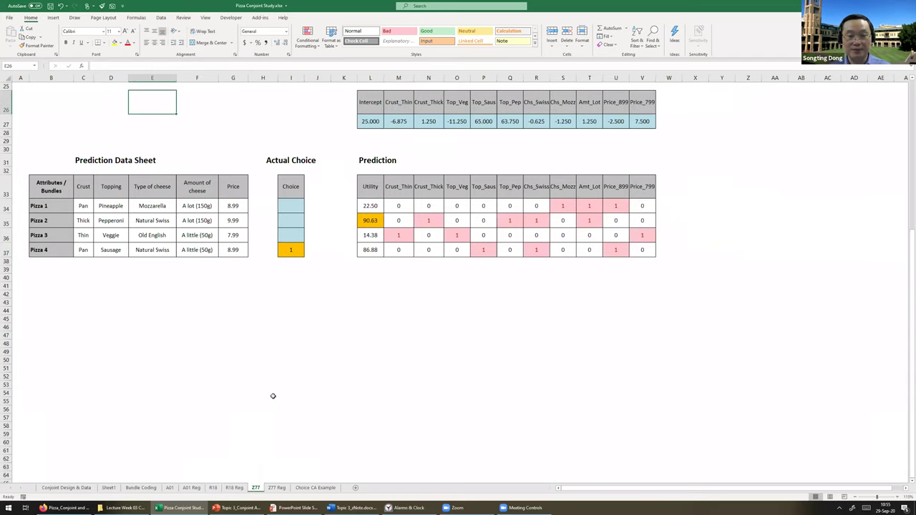
Compare the predicted utilities of Pizza 1 and Pizza 4 in L34 and L37 on sheet R18 with the respondent's actual choice
click(214, 488)
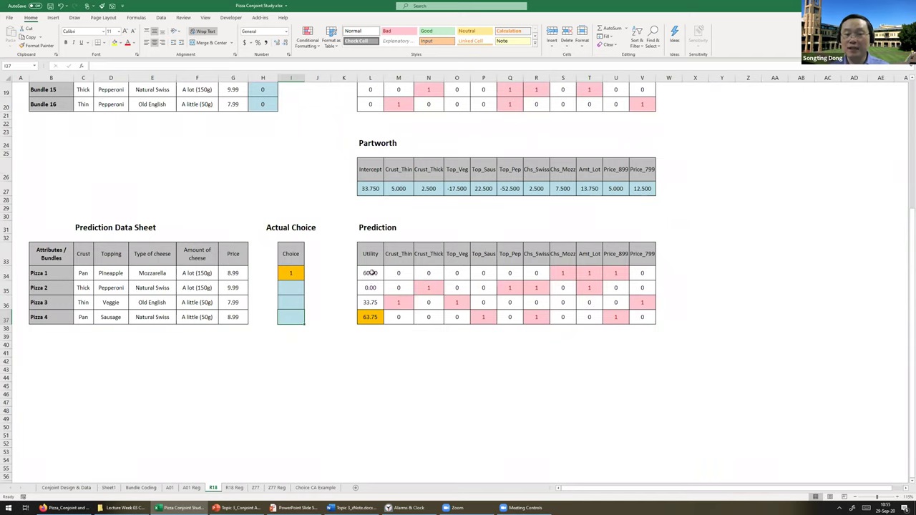
click(370, 273)
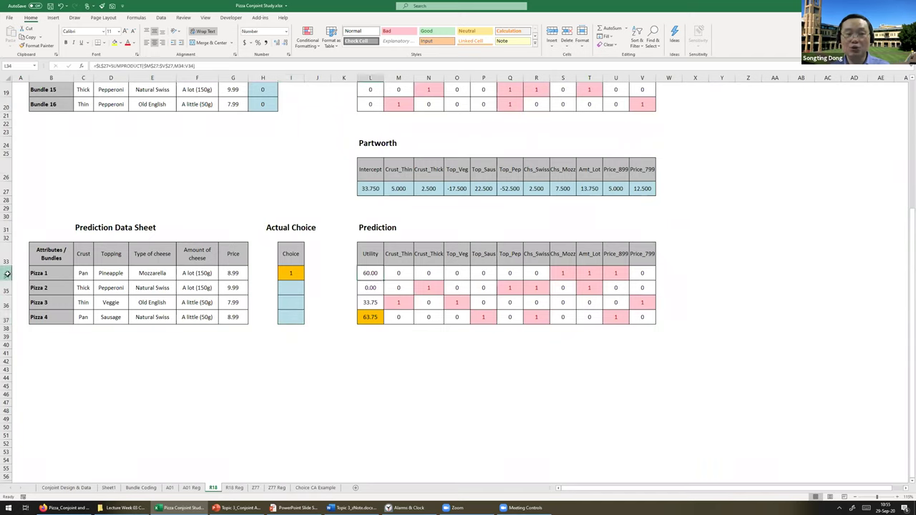
click(6, 273)
click(373, 271)
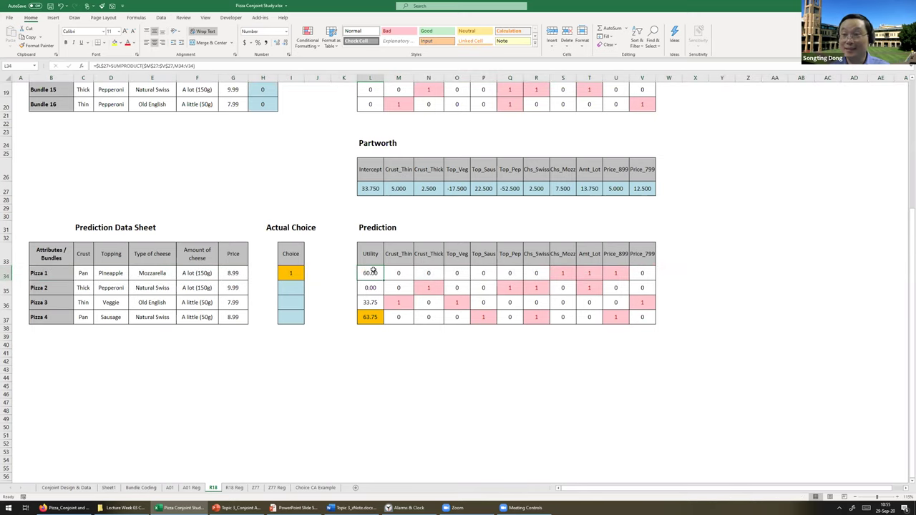
ctrl+click(370, 317)
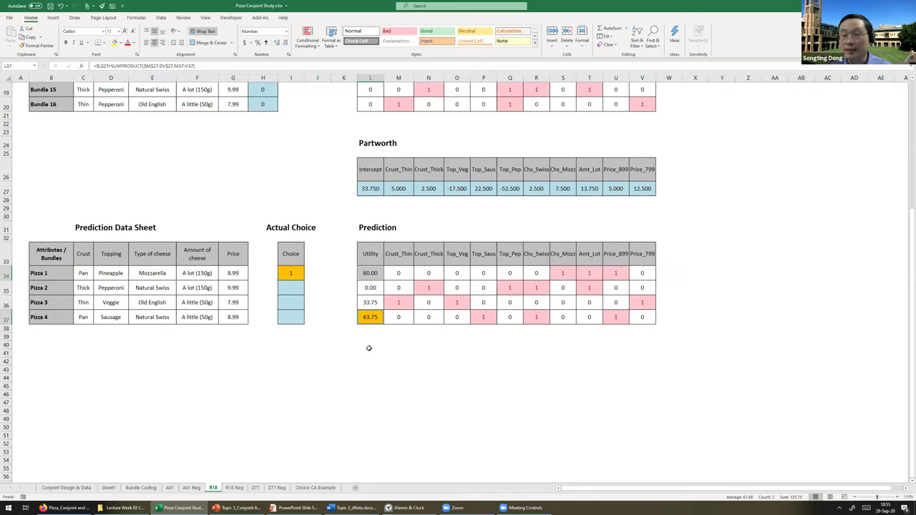
Compare the predicted utilities of Pizza 2 and Pizza 4 in L35 and L37 on sheet Z77 with the respondent's actual choice
click(256, 487)
click(368, 221)
click(368, 254)
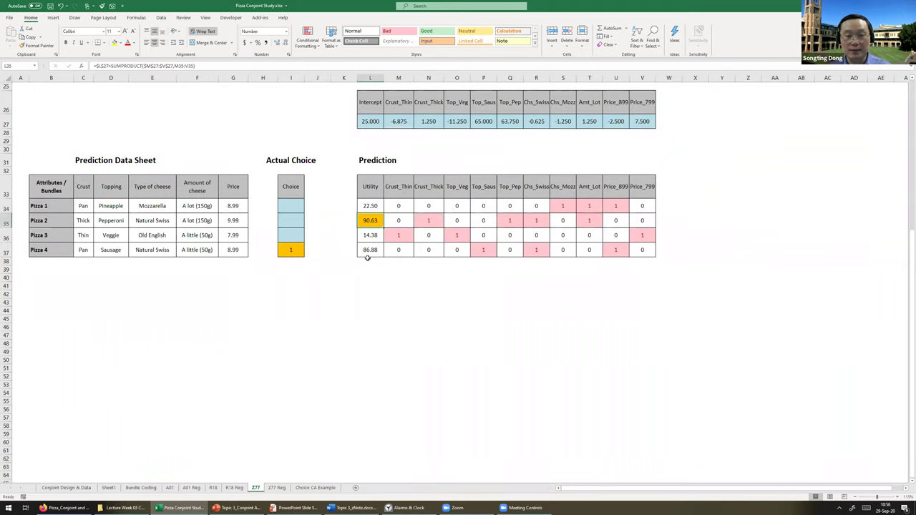
ctrl+click(373, 220)
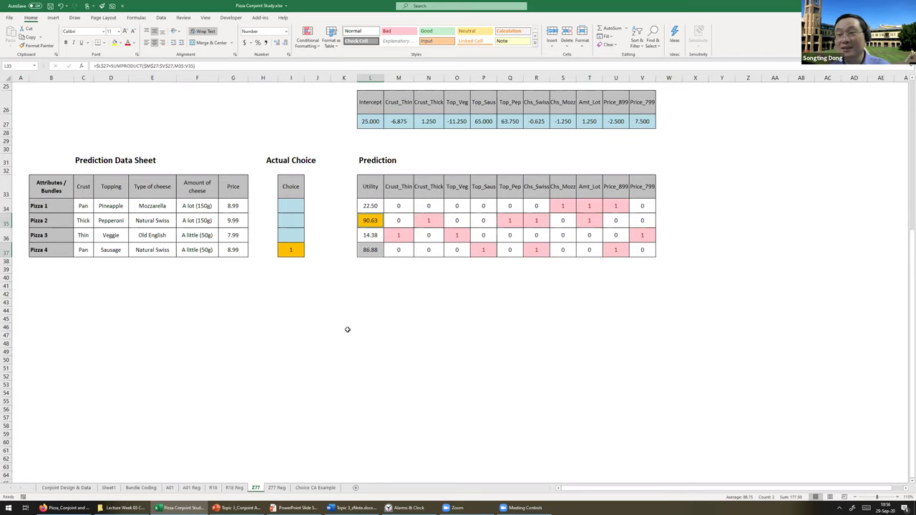
click(371, 334)
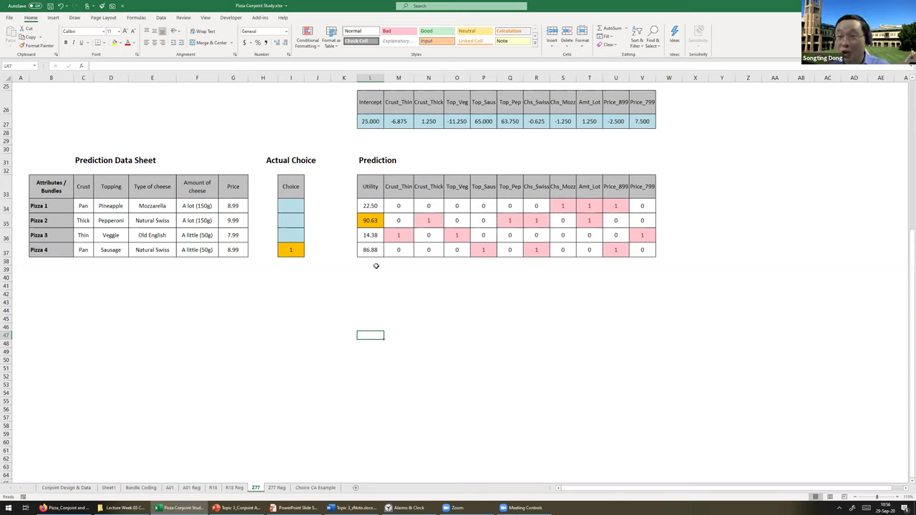
click(370, 245)
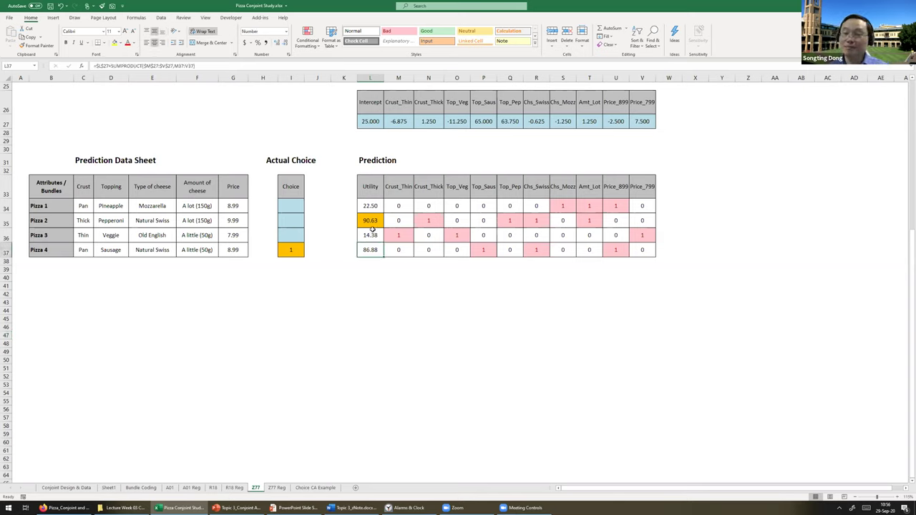
click(375, 215)
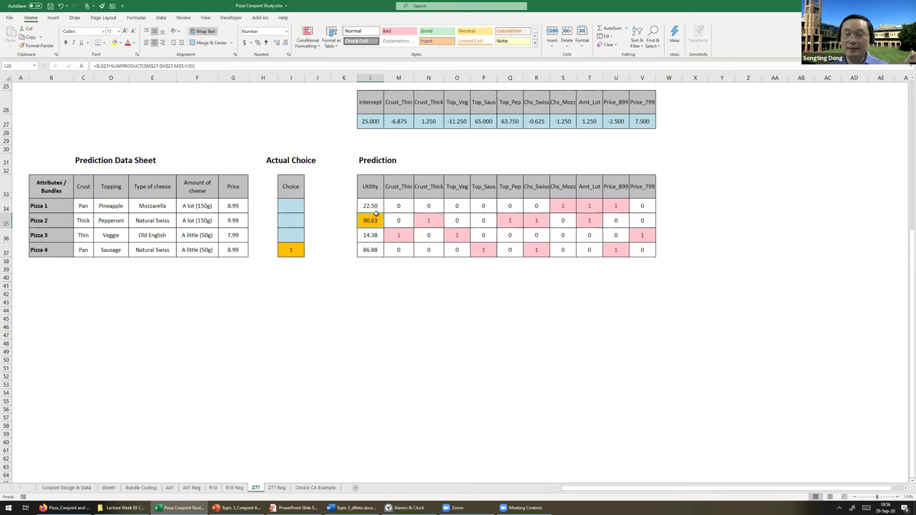
click(369, 251)
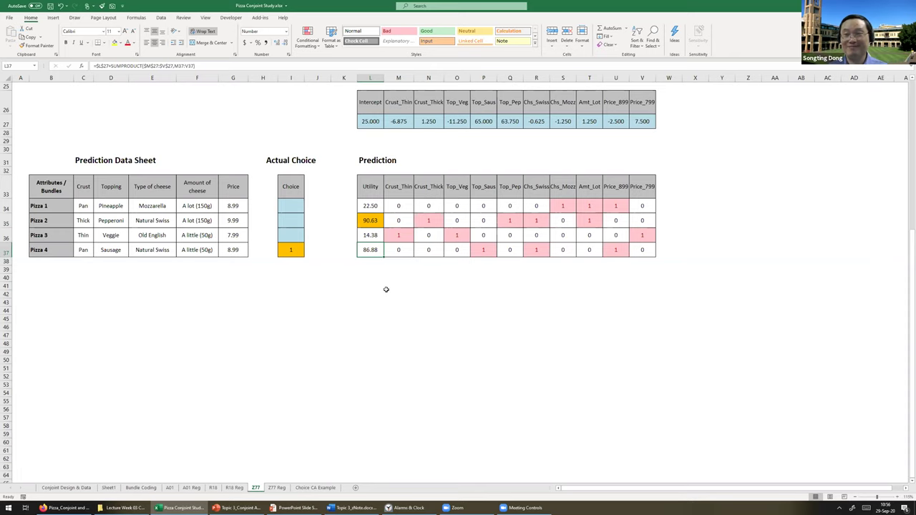
click(352, 326)
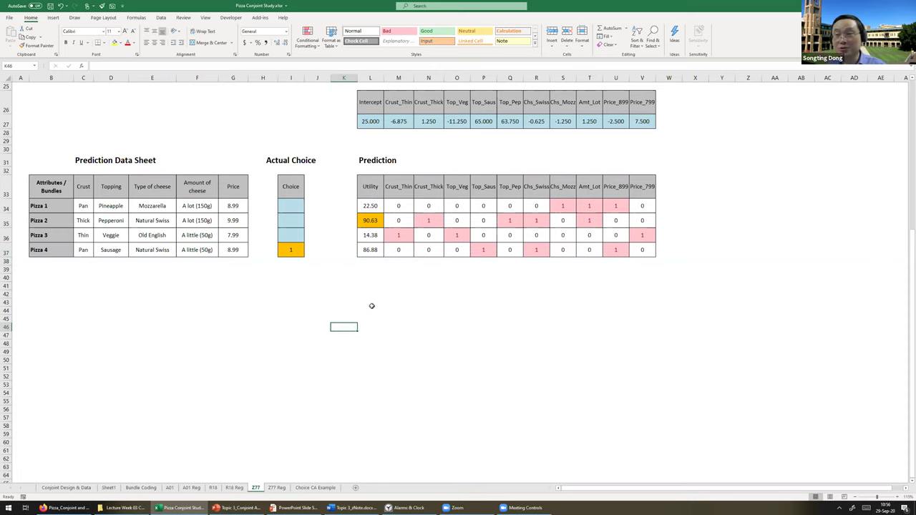
scroll(351, 361, up, 4)
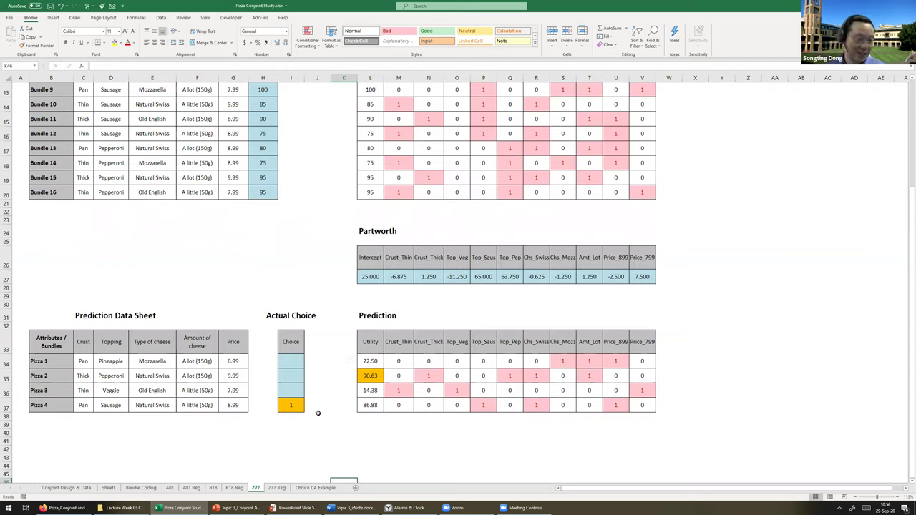
Switch to the PowerPoint slide show and advance past the Partworth Estimation homework slide to the Discussion slide
click(296, 508)
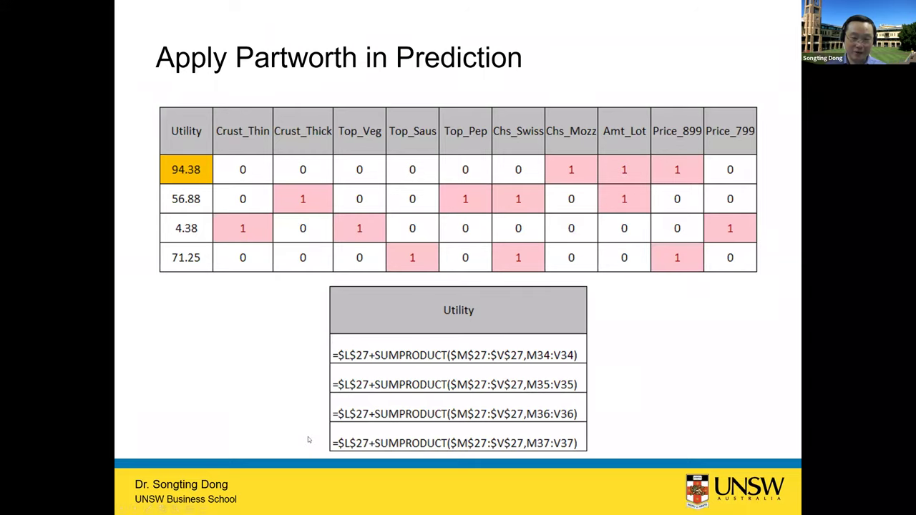
key(Right)
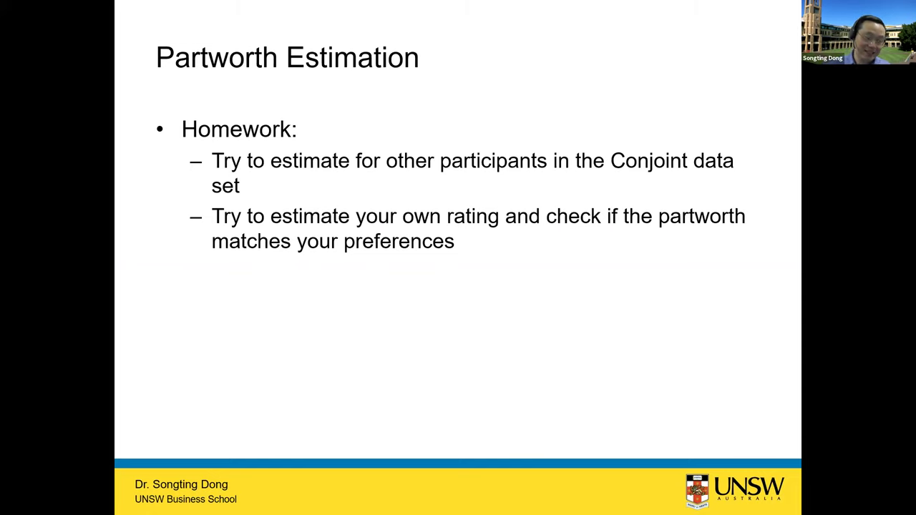
key(Right)
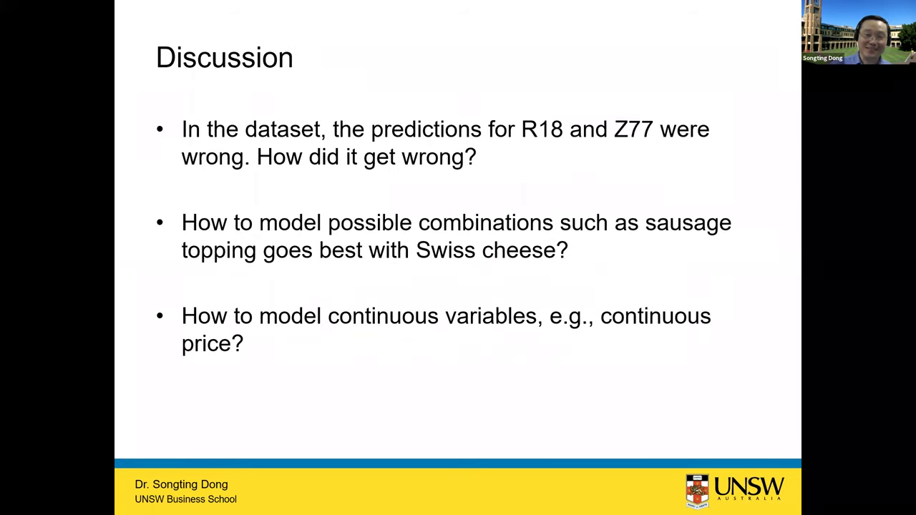